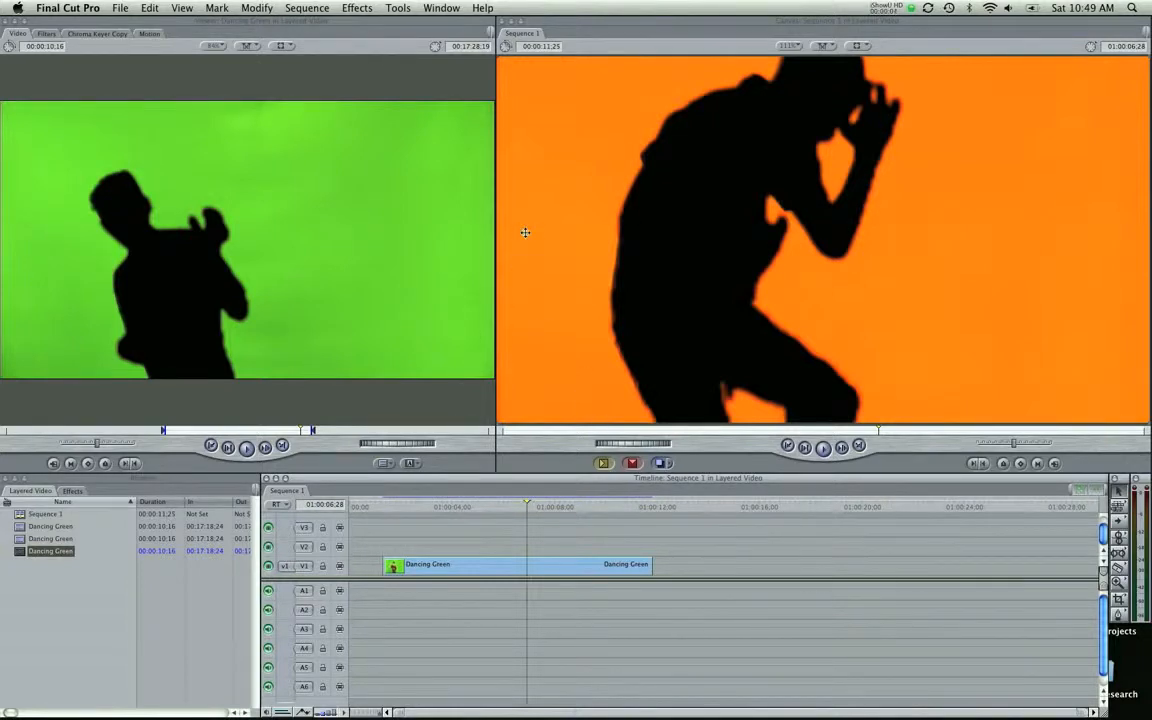
- Place the third Dancing Green clip on track V2, directly above and aligned with the clip on V1
left_click_drag(648, 508, 465, 517)
left_click(750, 208)
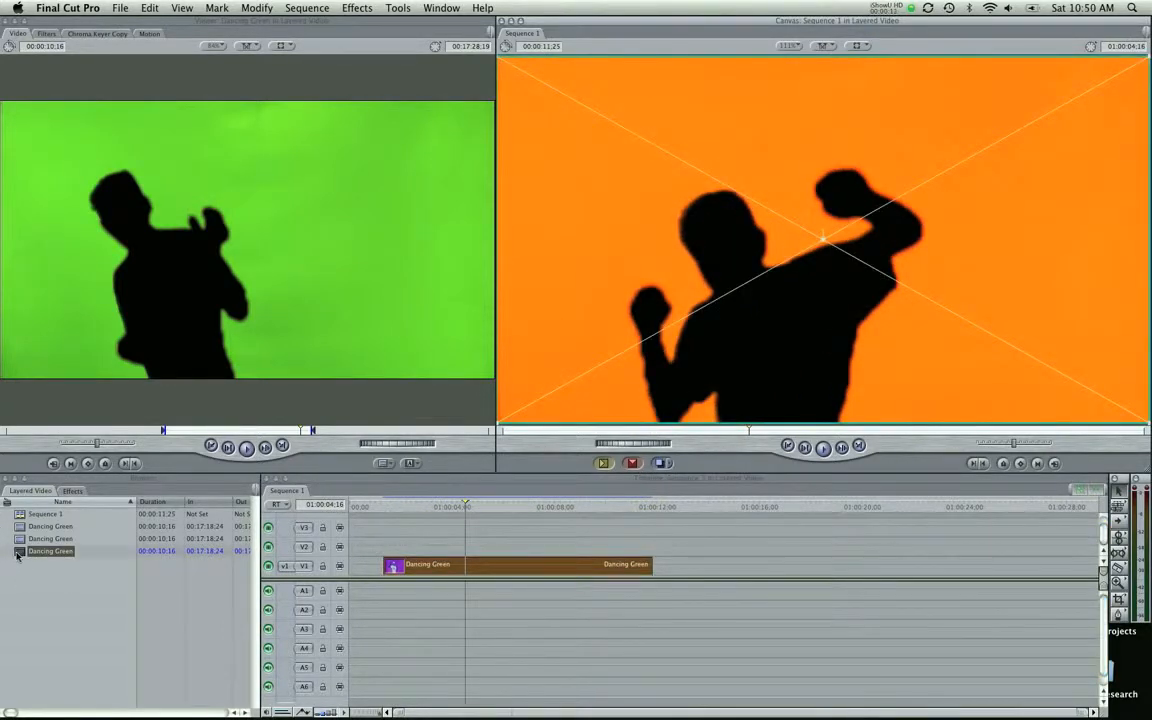
left_click_drag(22, 551, 398, 545)
left_click(411, 507)
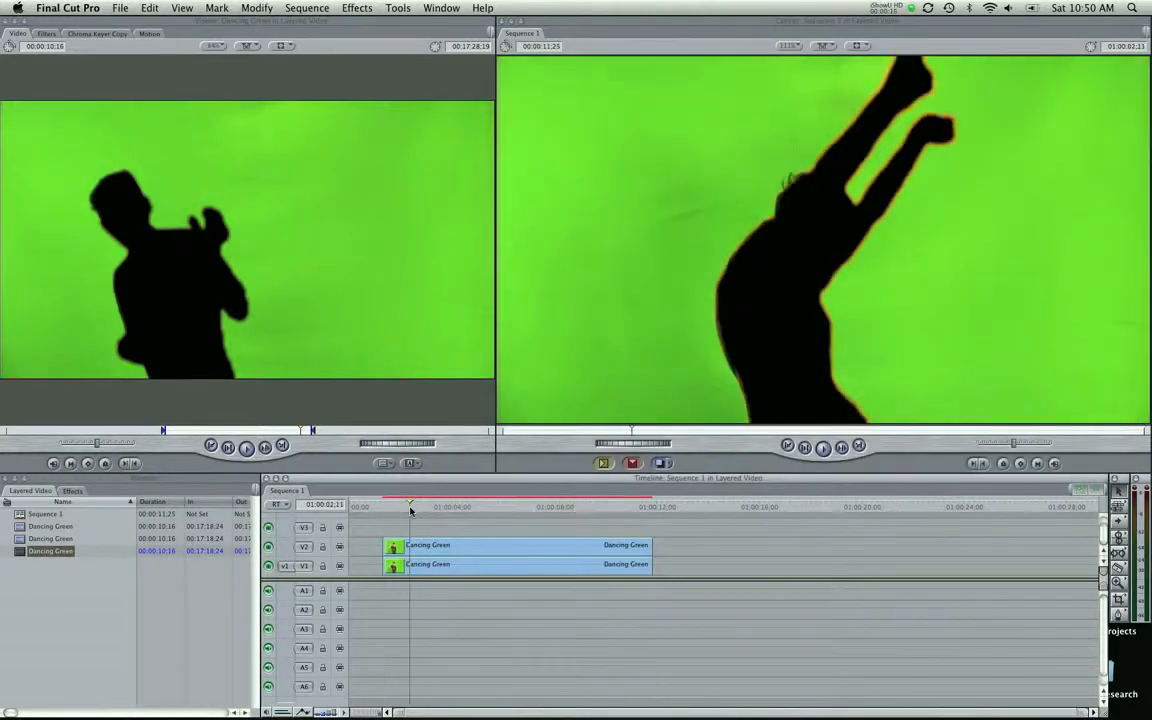
mouse_move(457, 507)
left_mouse_down()
mouse_move(633, 512)
mouse_move(458, 510)
left_mouse_up()
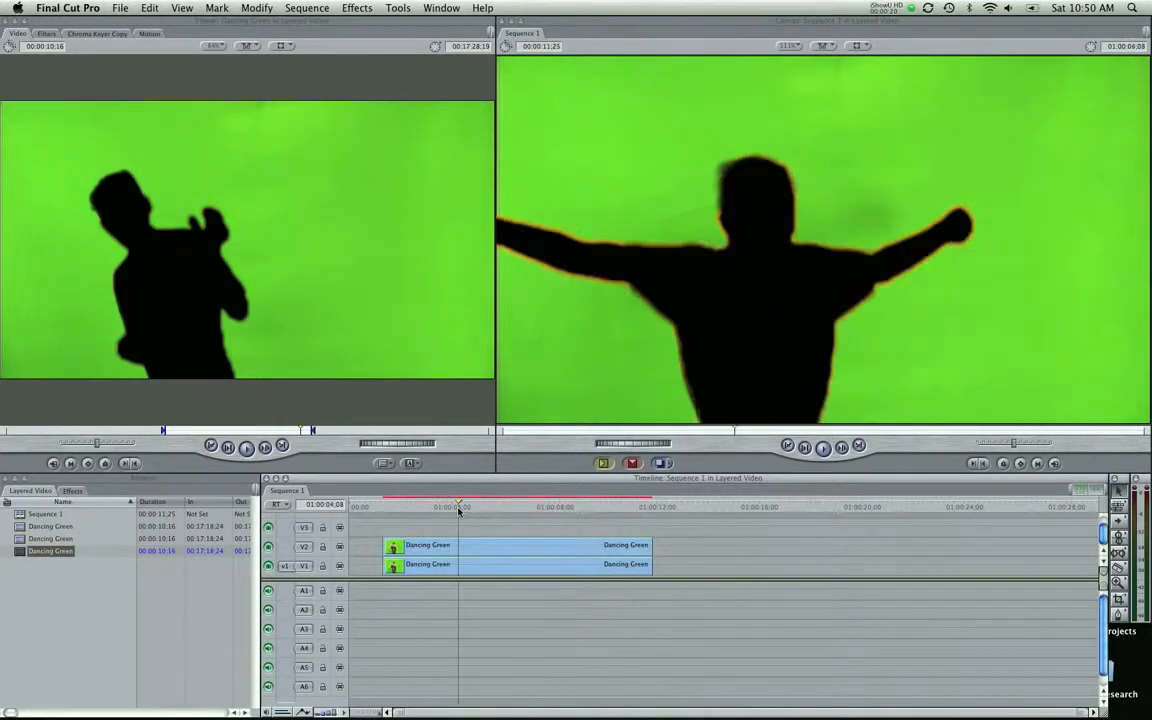
- Select the V2 clip and set the Canvas display to Image+Wireframe after checking the plain Image display
left_click(450, 546)
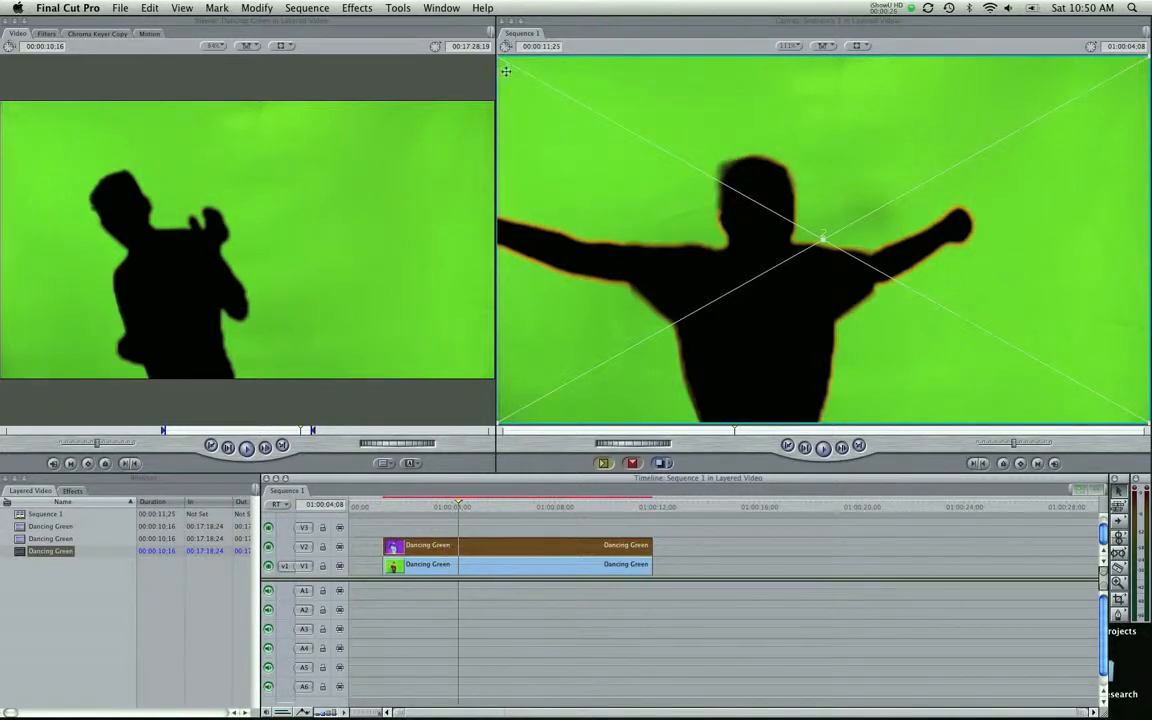
left_click(868, 47)
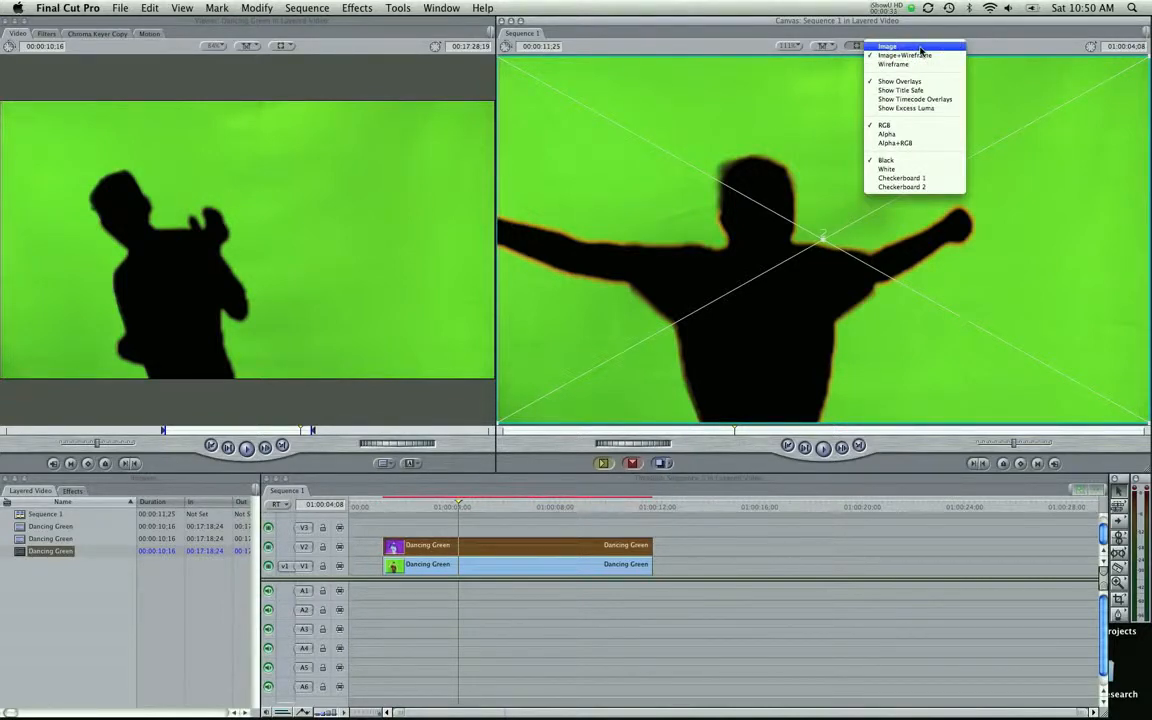
left_click(888, 46)
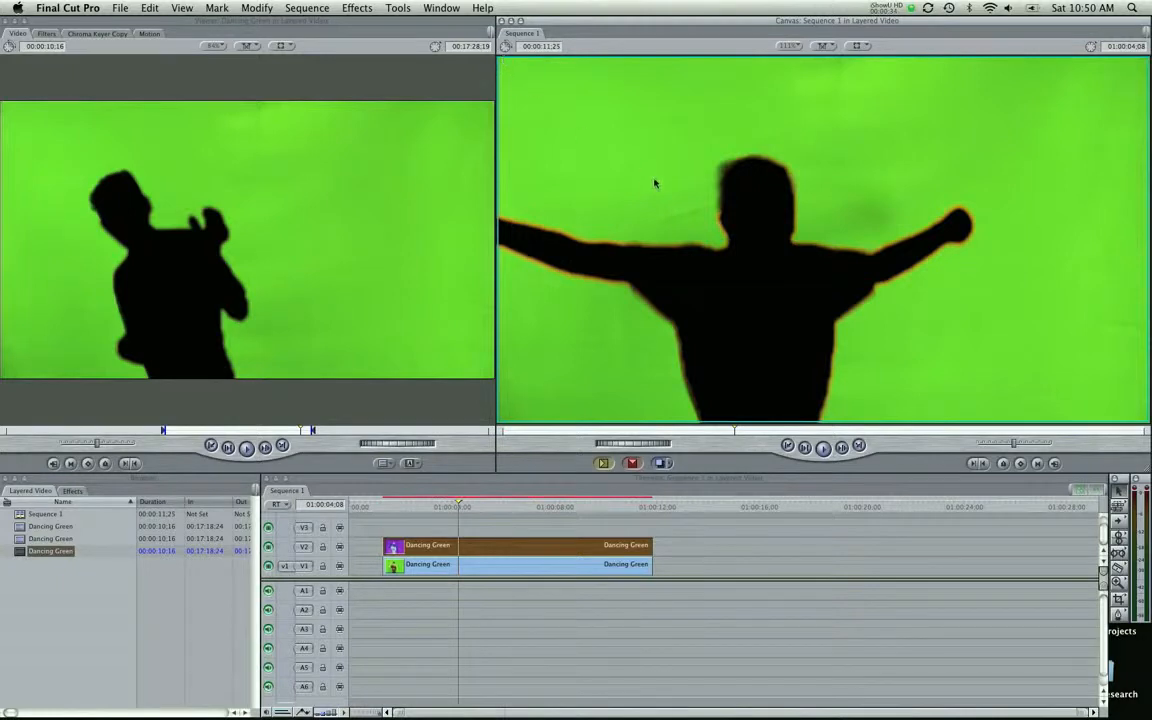
left_click(852, 45)
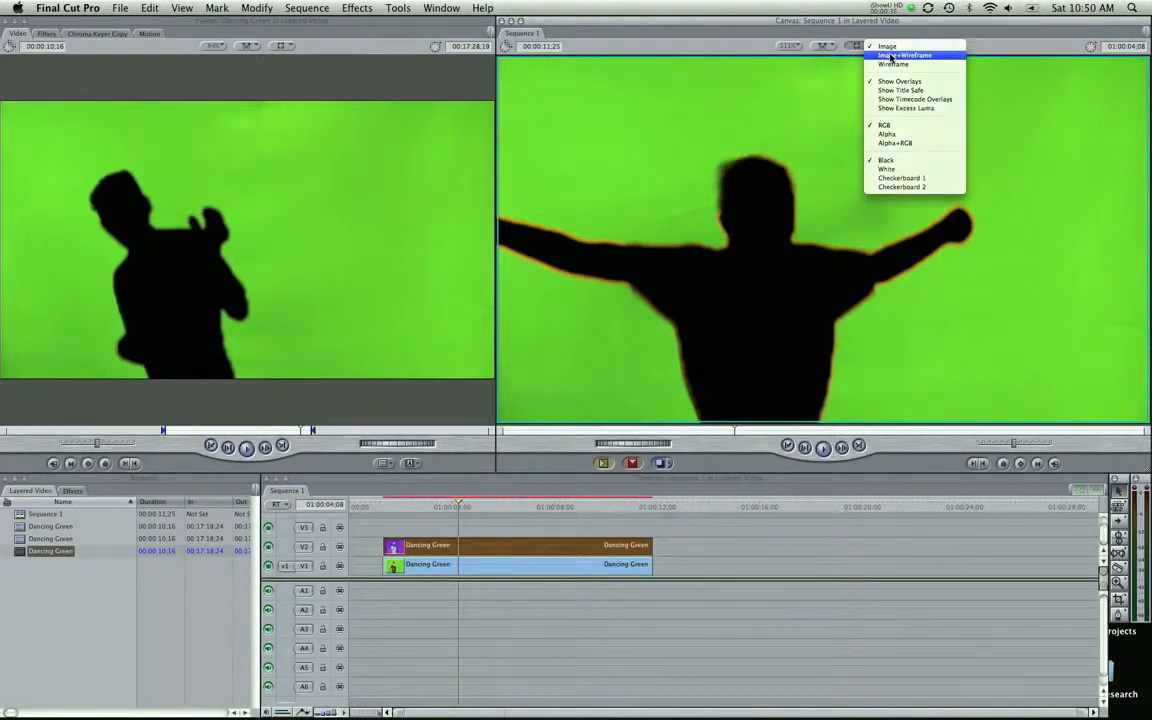
left_click(891, 56)
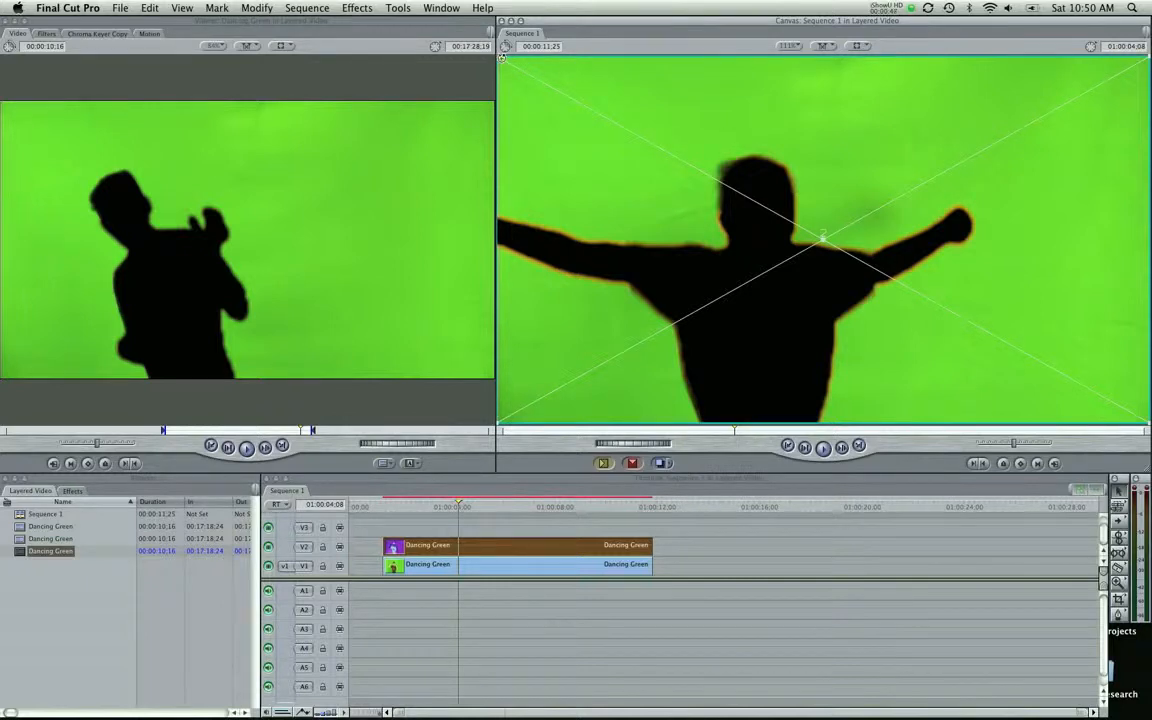
- Shrink the V2 clip to a scale of about 36 and place it near the frame's lower-left corner
left_click(790, 46)
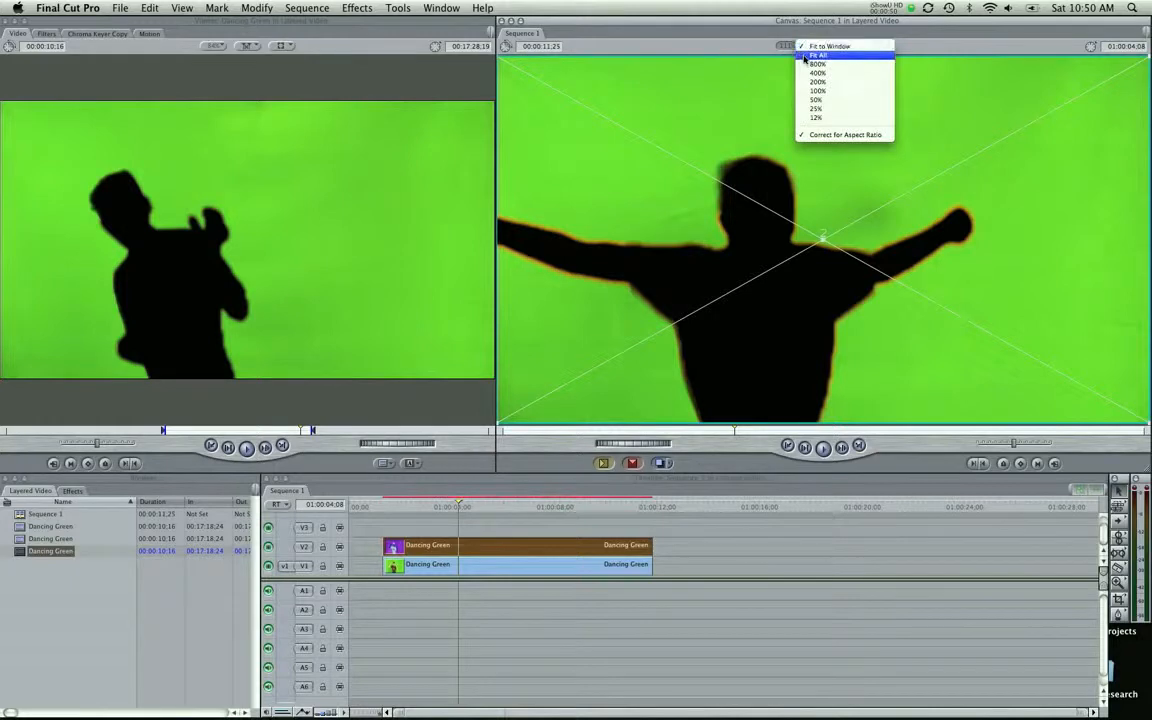
left_click(824, 104)
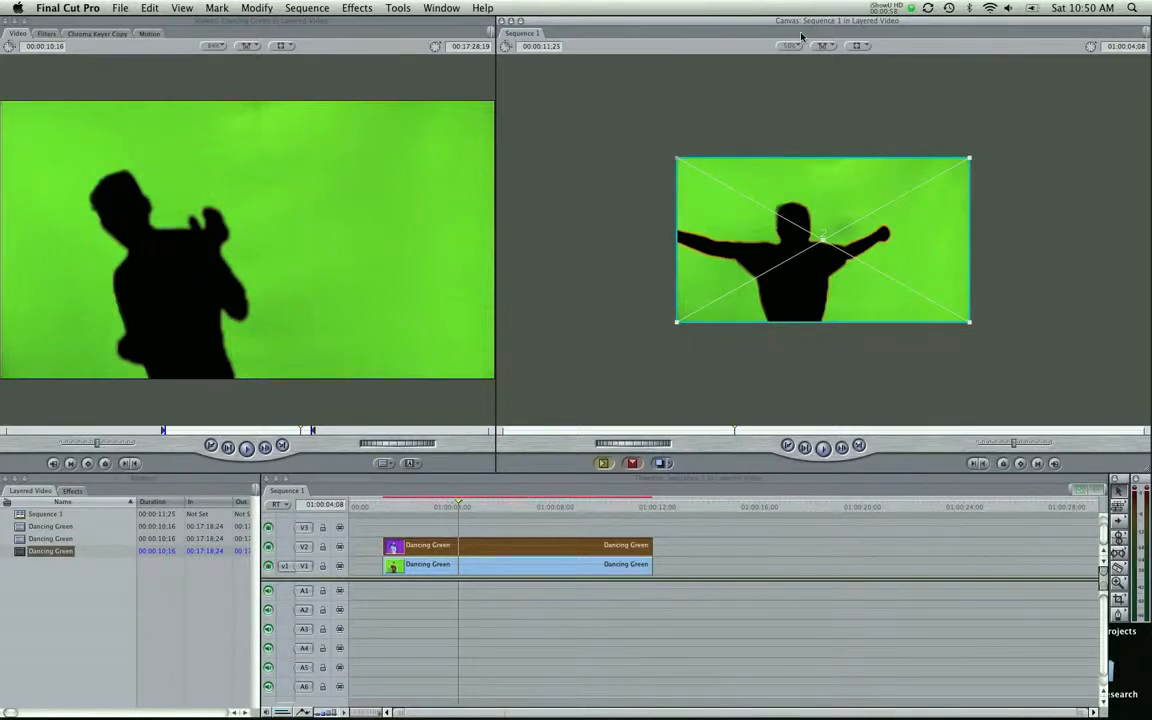
key("shift+z")
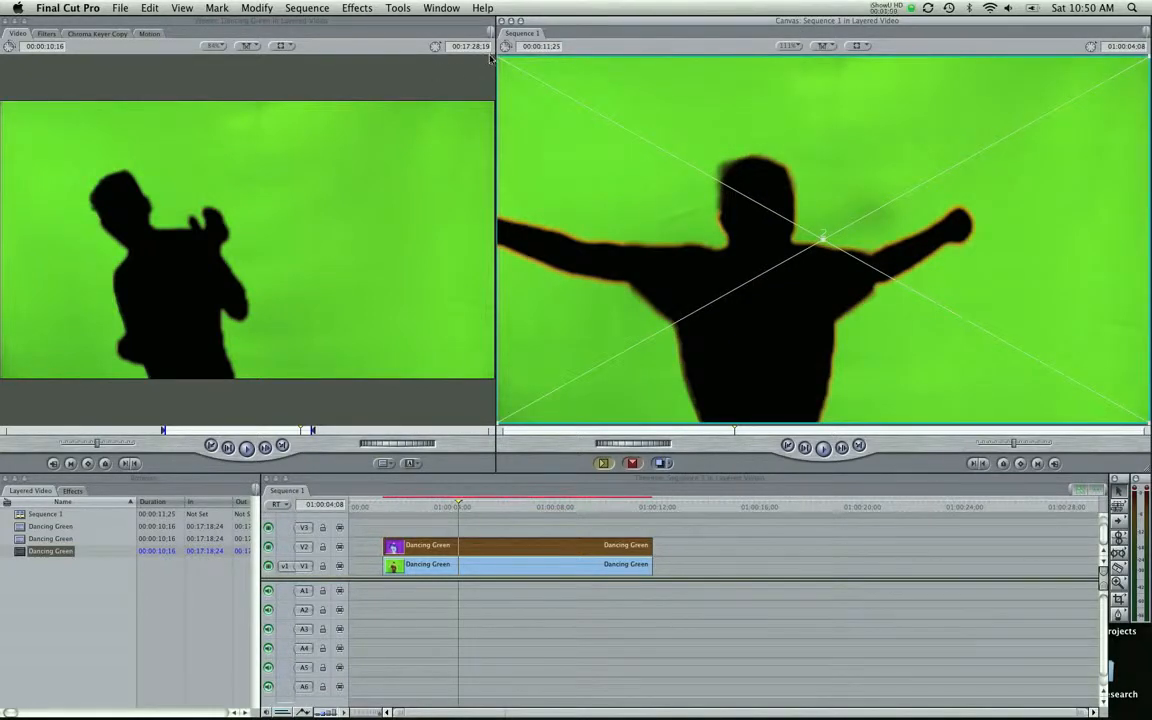
left_click_drag(500, 60, 679, 198)
left_click_drag(837, 200, 615, 120)
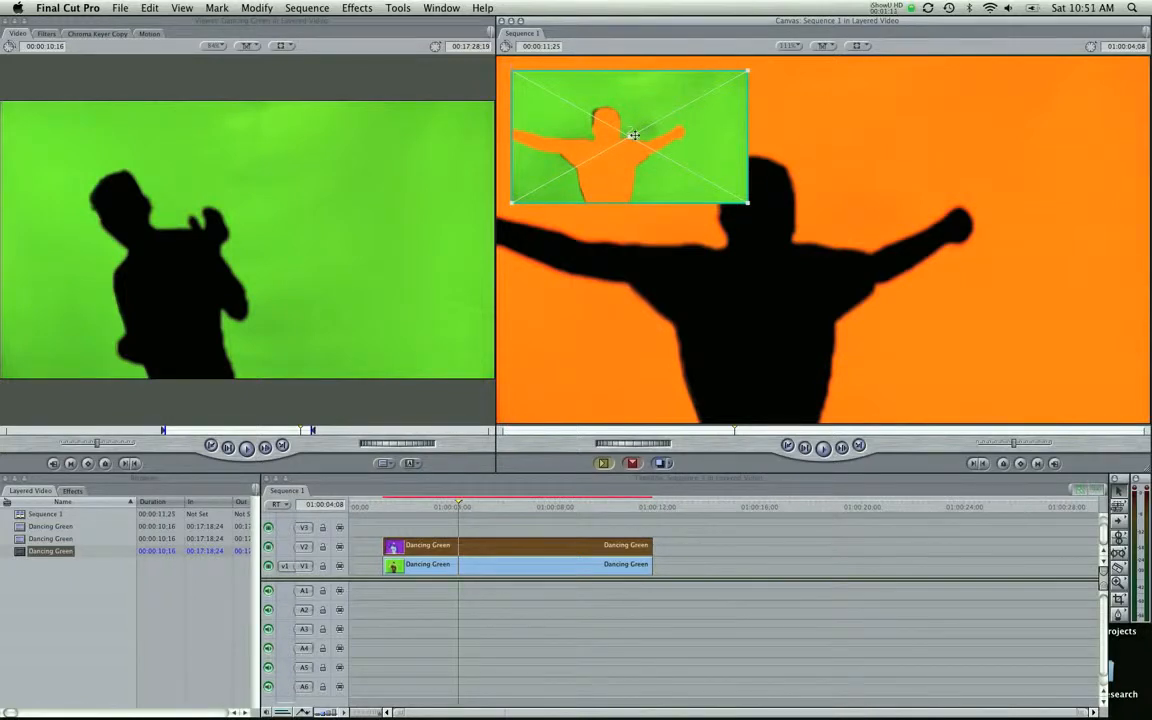
left_click_drag(660, 132, 652, 306)
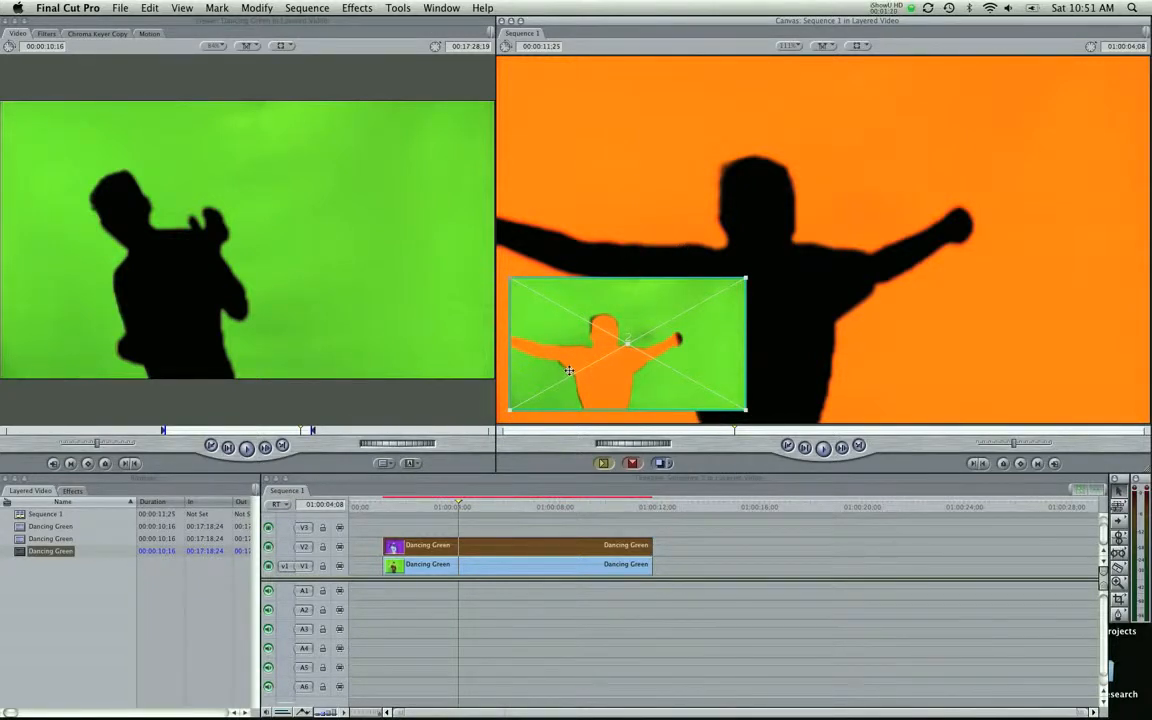
left_click_drag(561, 359, 561, 367)
- Play and scrub through the sequence to examine how the small V2 clip runs over the full-size V1 clip
left_click(398, 507)
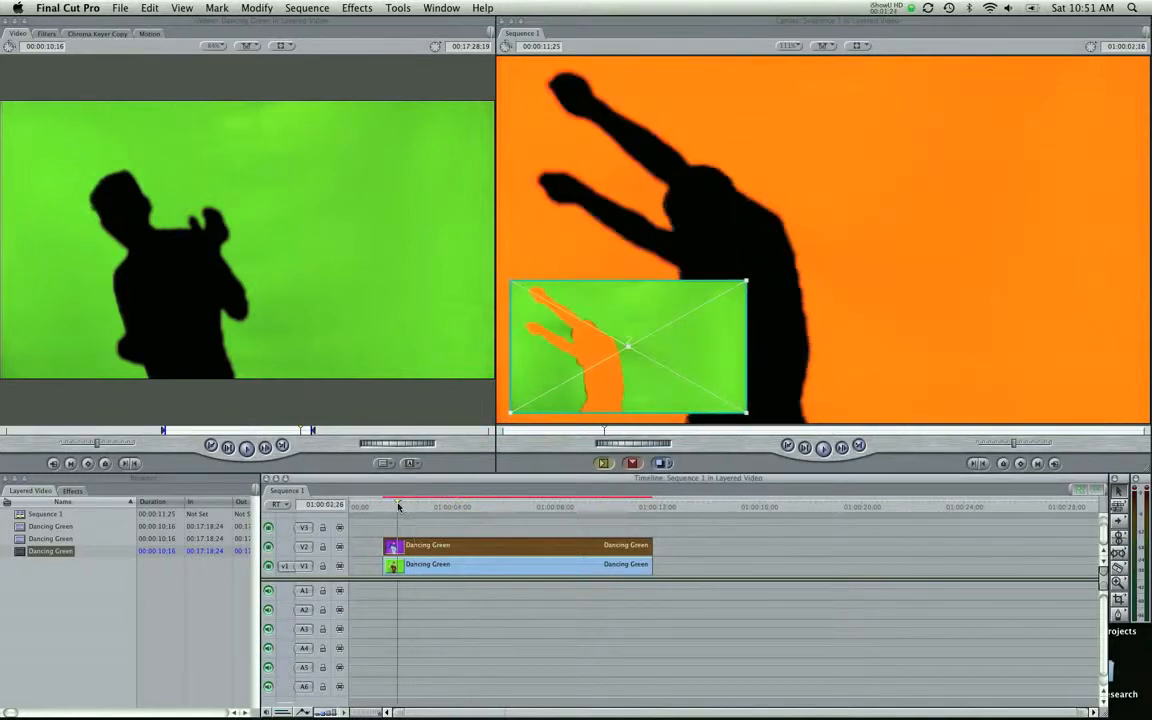
key("space")
key("space")
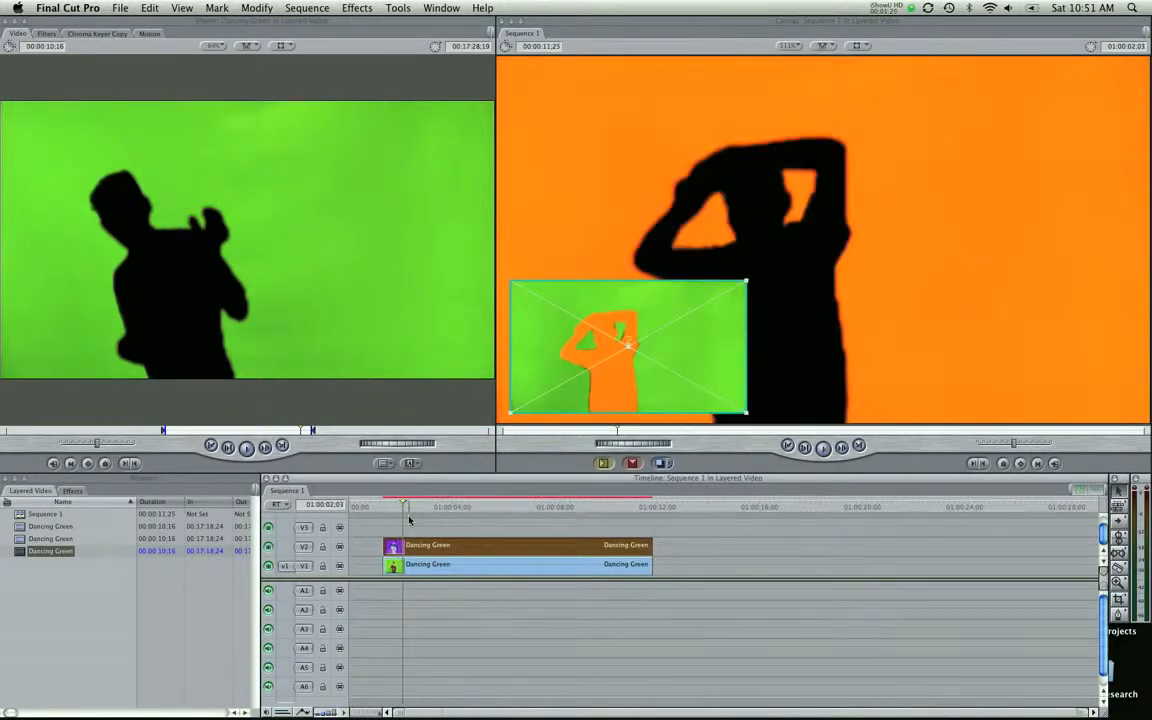
key("super+r")
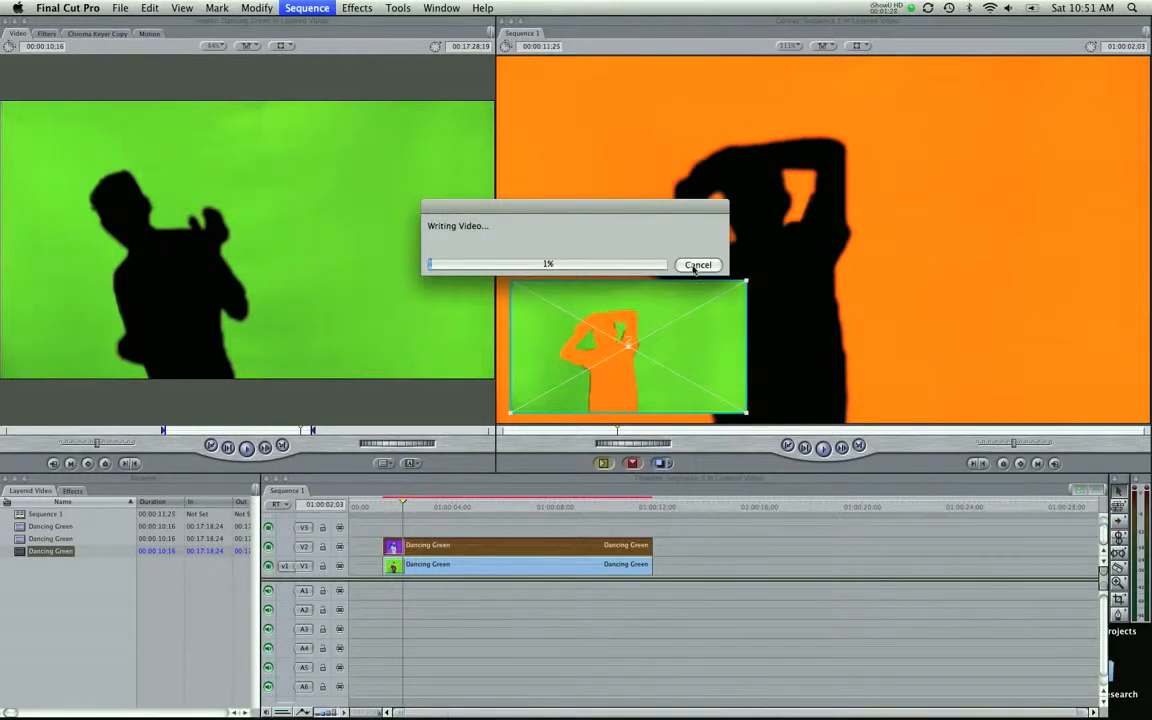
left_click(696, 265)
key("space")
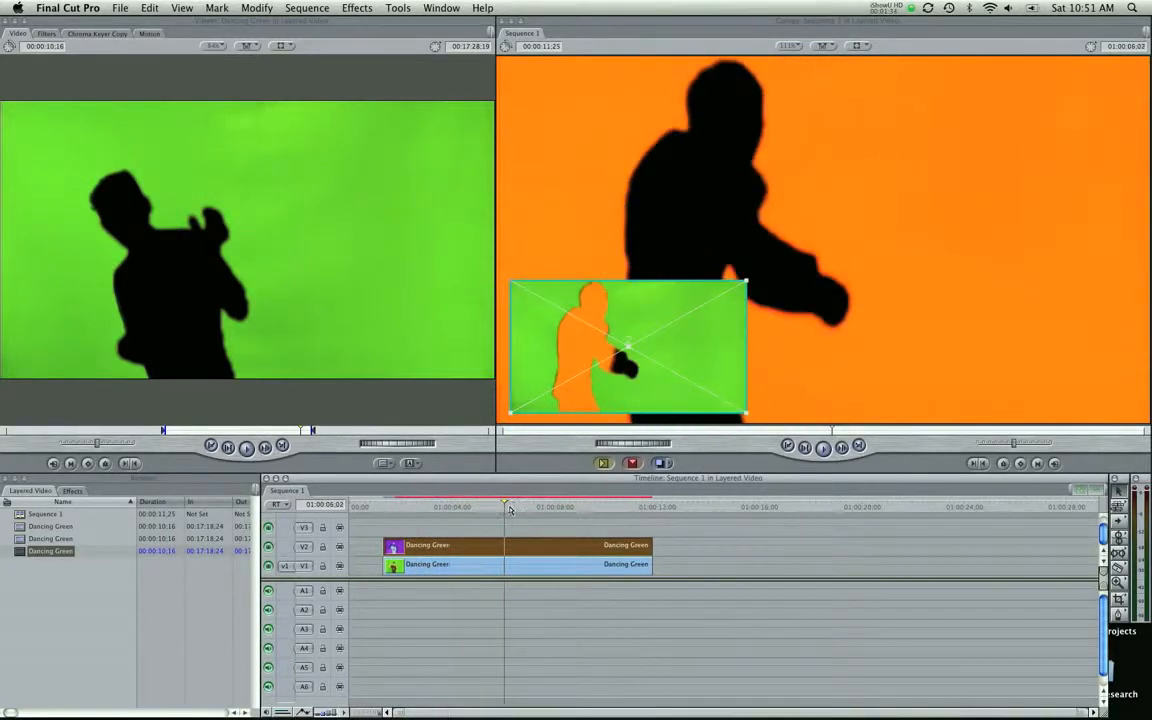
left_click_drag(582, 508, 515, 521)
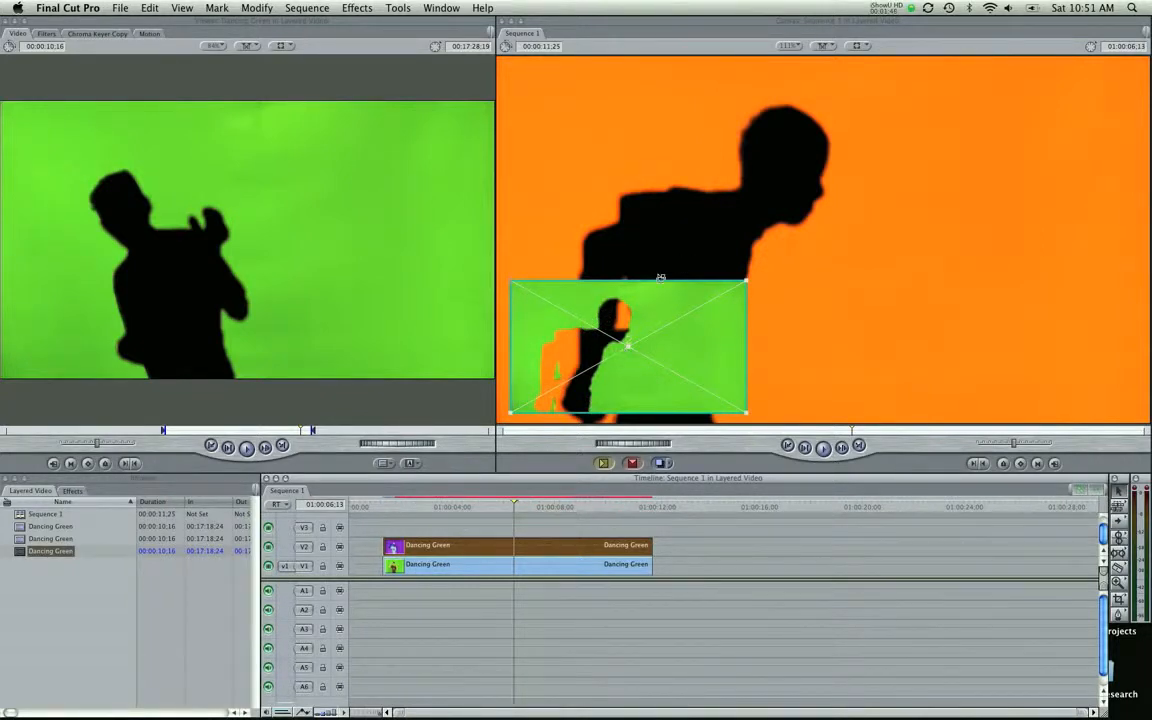
left_click_drag(621, 510, 551, 512)
- Reposition the small V2 clip in the frame's lower-left corner, with the playhead at the clip's first frame
left_click_drag(612, 310, 981, 283)
left_click_drag(831, 333, 541, 355)
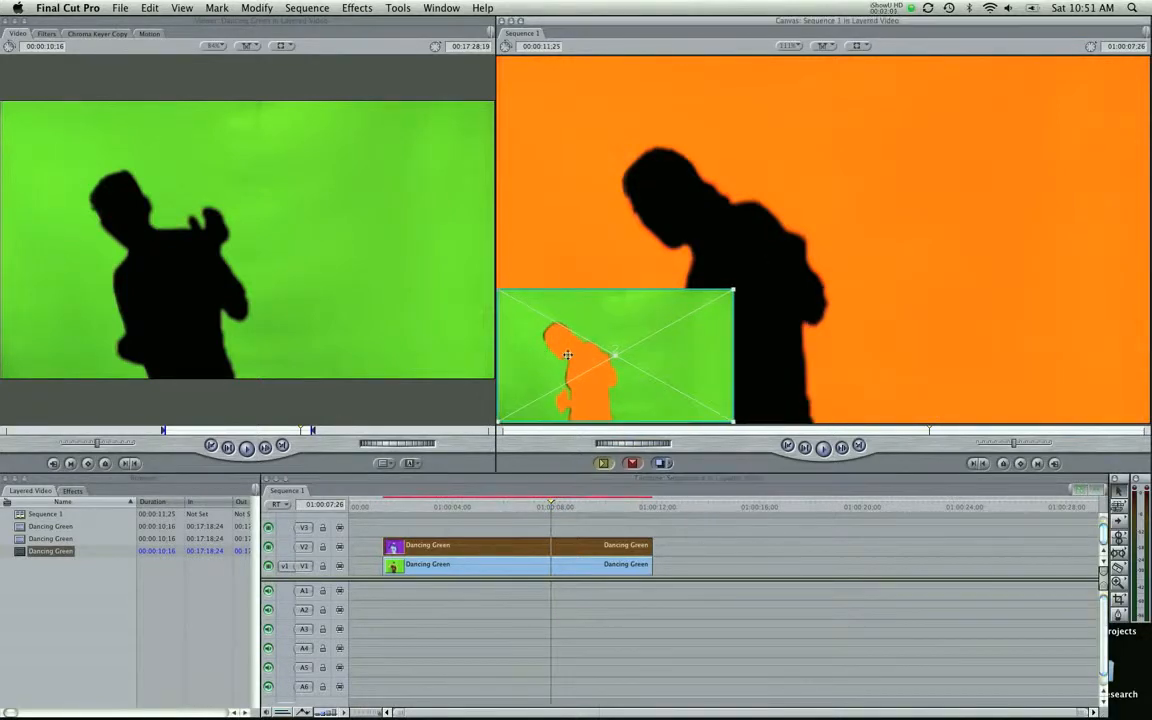
left_click(384, 507)
left_click_drag(638, 319, 641, 315)
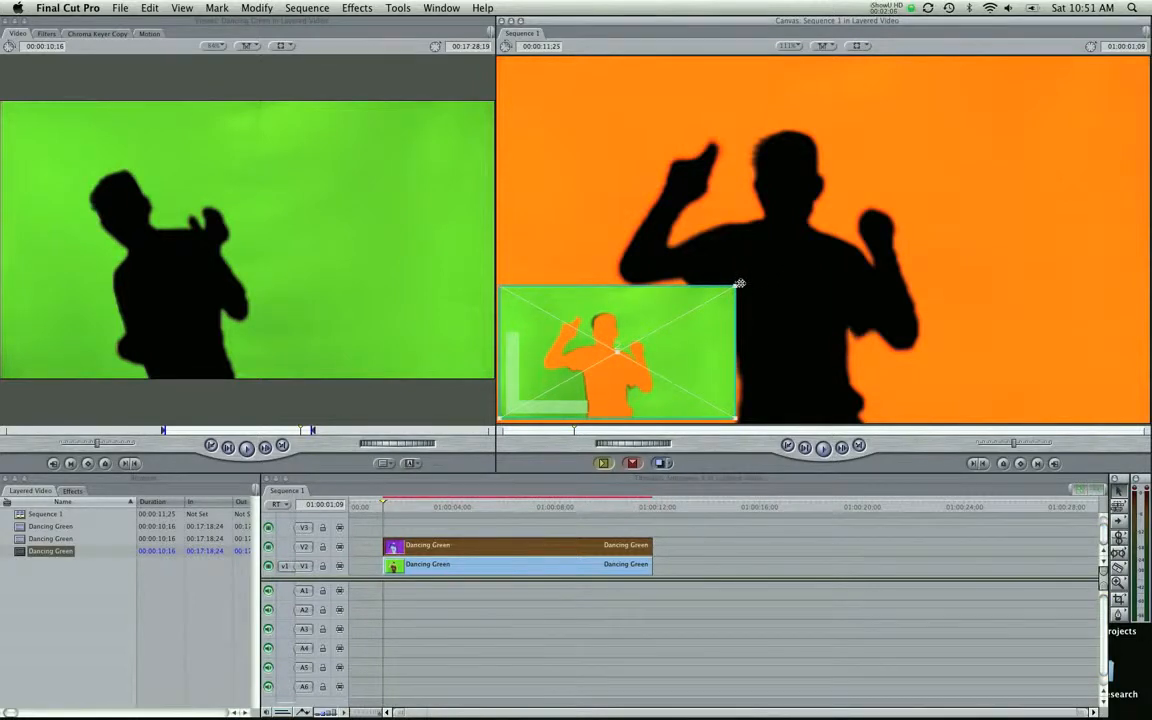
left_click_drag(765, 272, 901, 225)
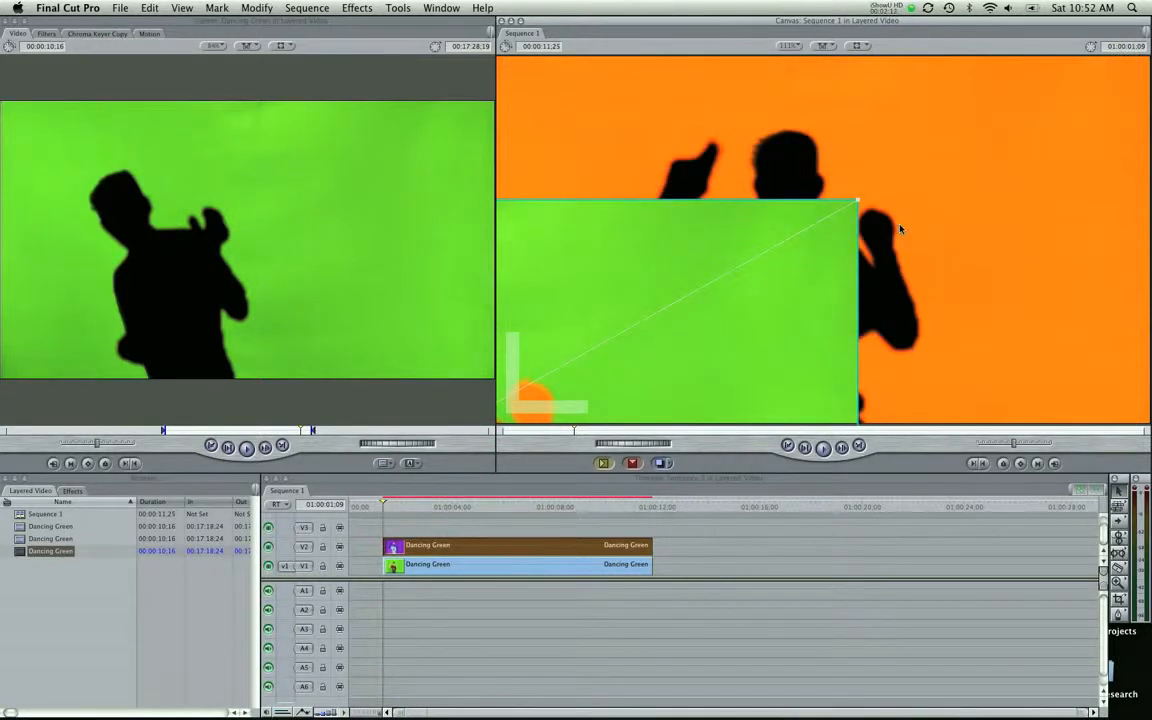
key("super+z")
key("super+z")
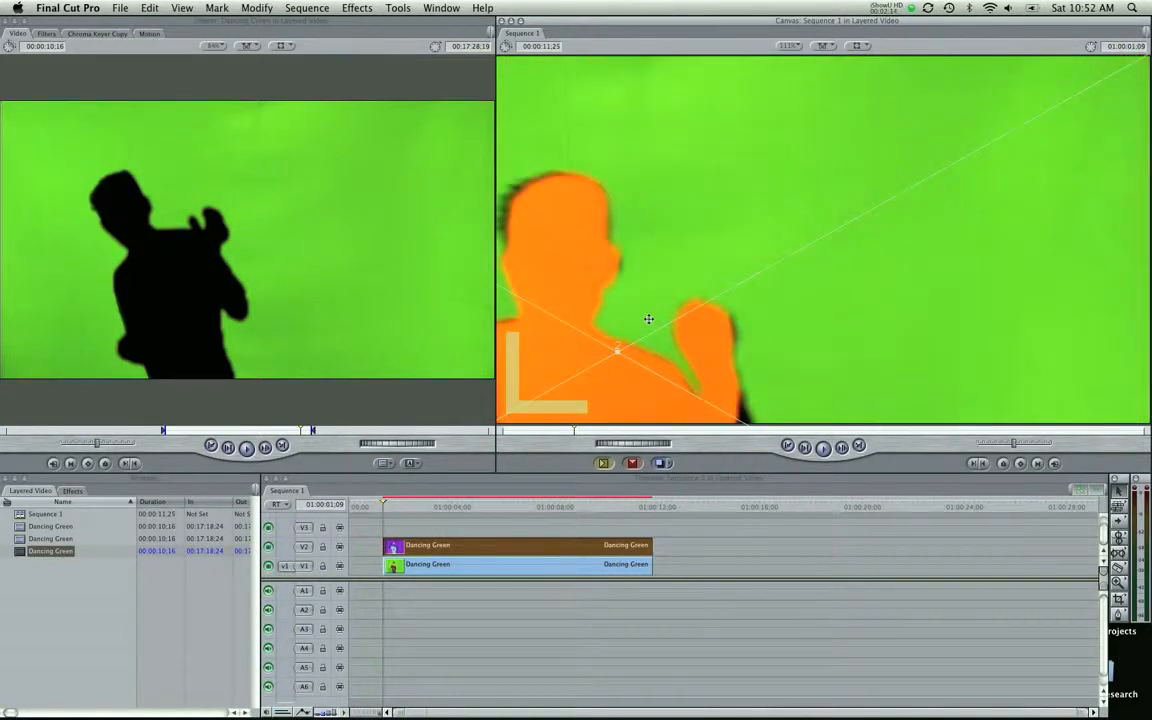
key("super+z")
left_click(631, 264)
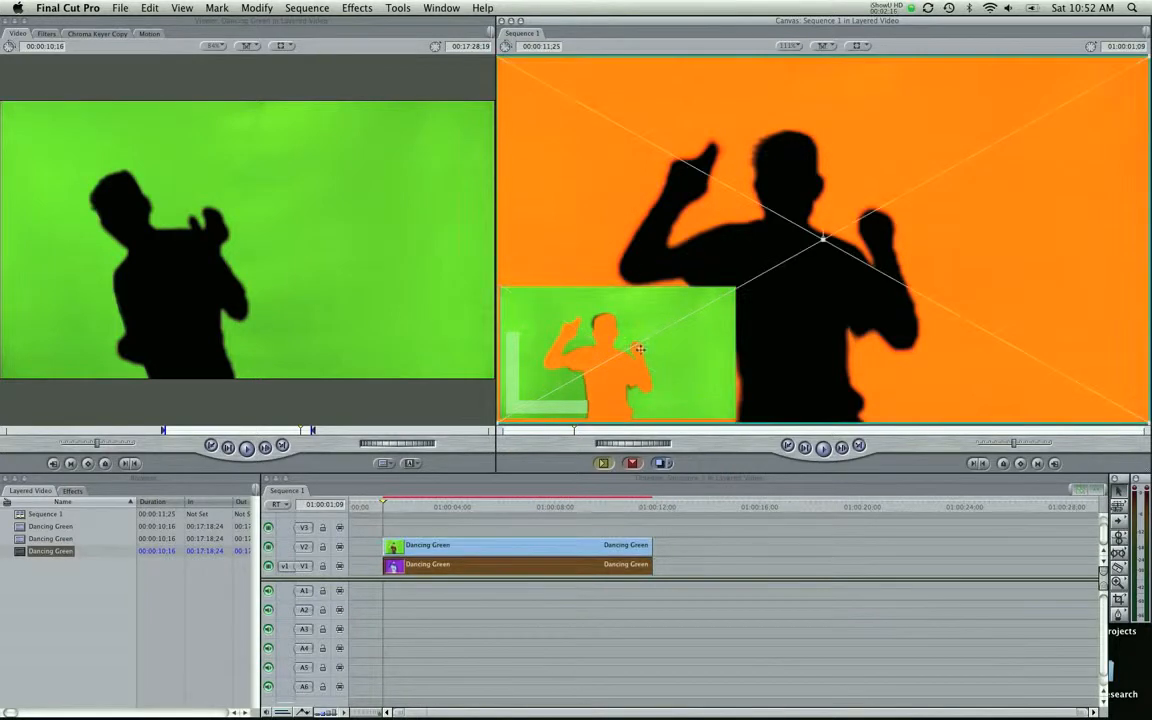
- Animate the V2 clip's position from a keyframe at 01:00:01;09 to the frame's upper-right corner at 01:00:03;24
left_click(419, 549)
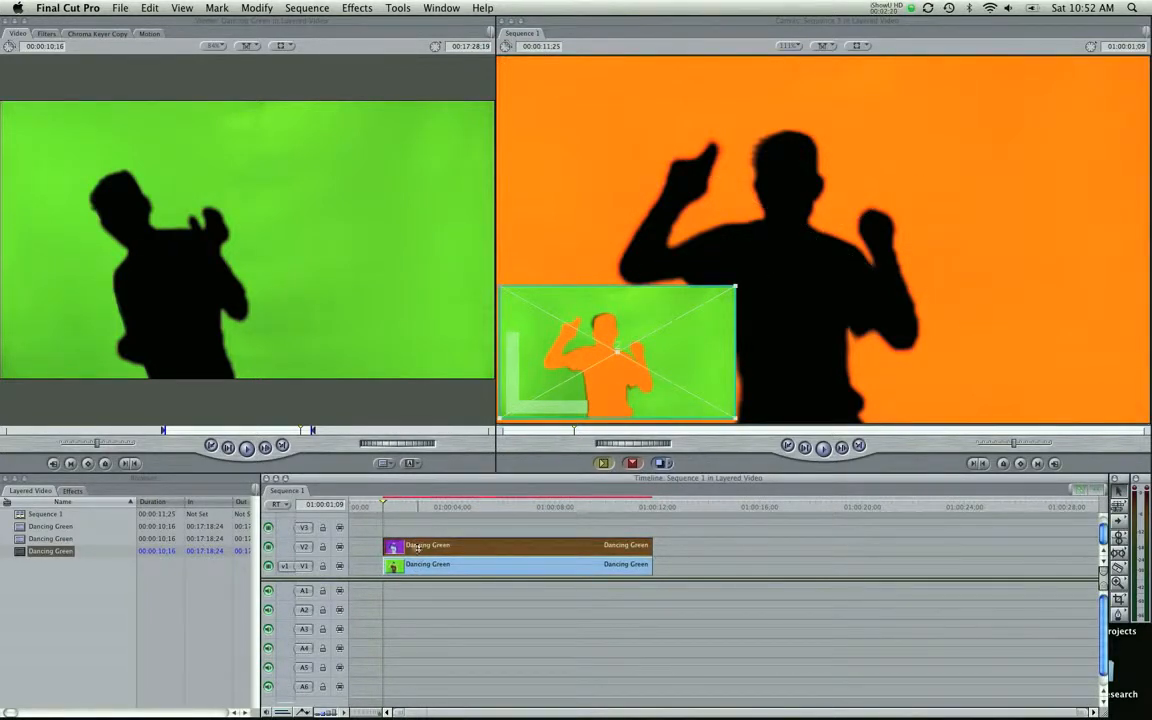
double_click(419, 549)
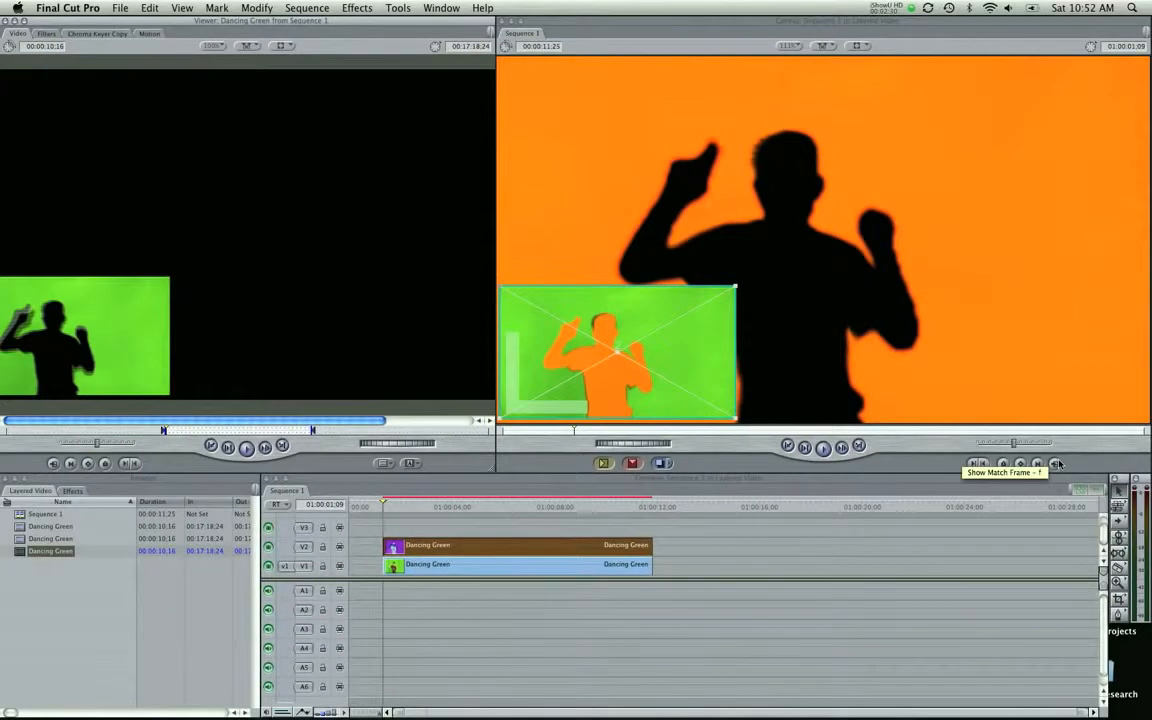
left_click(1020, 465)
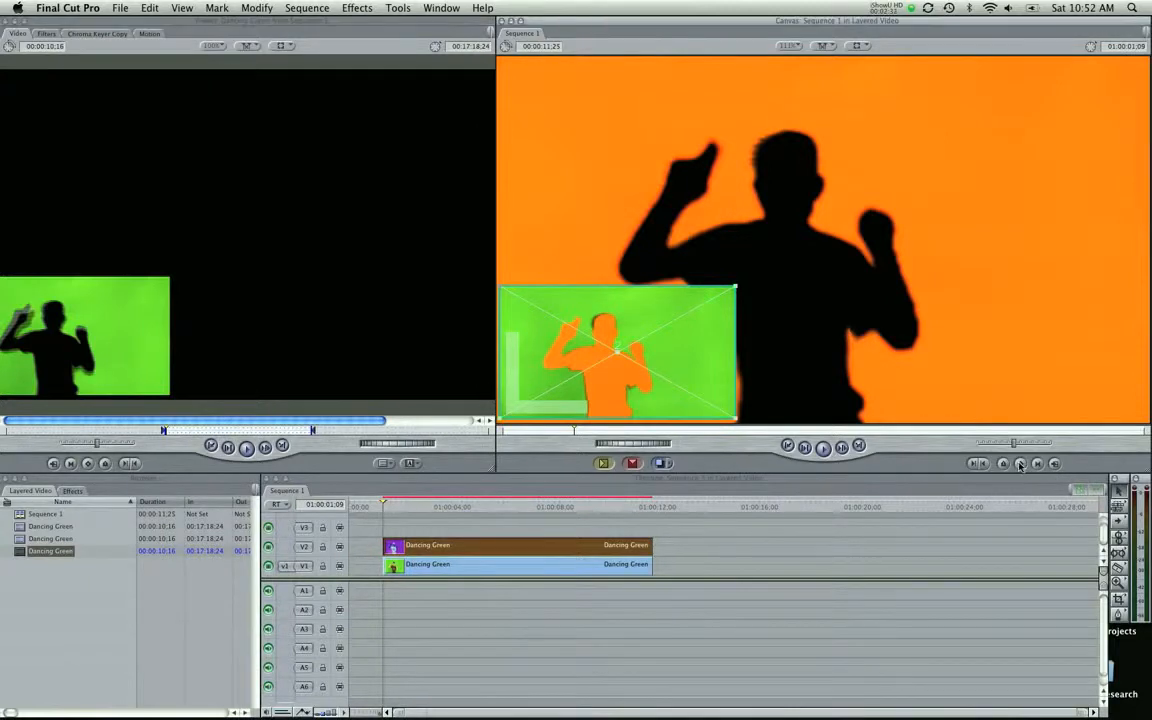
left_click_drag(415, 507, 447, 510)
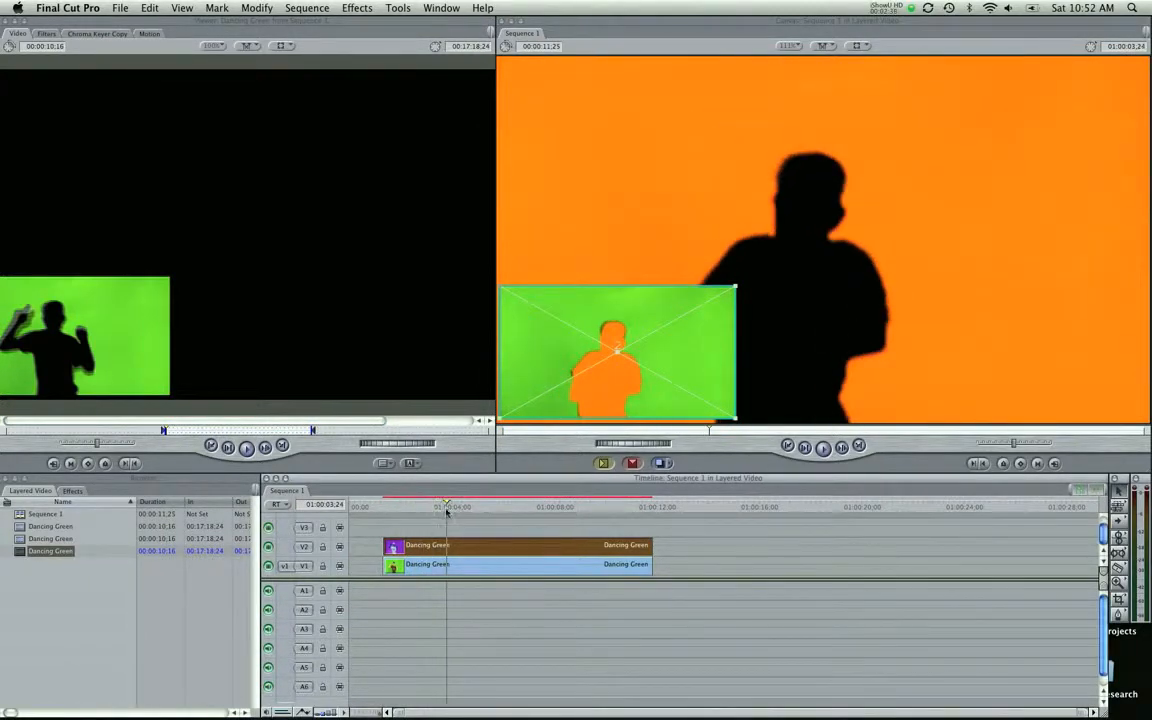
left_click_drag(630, 299, 976, 121)
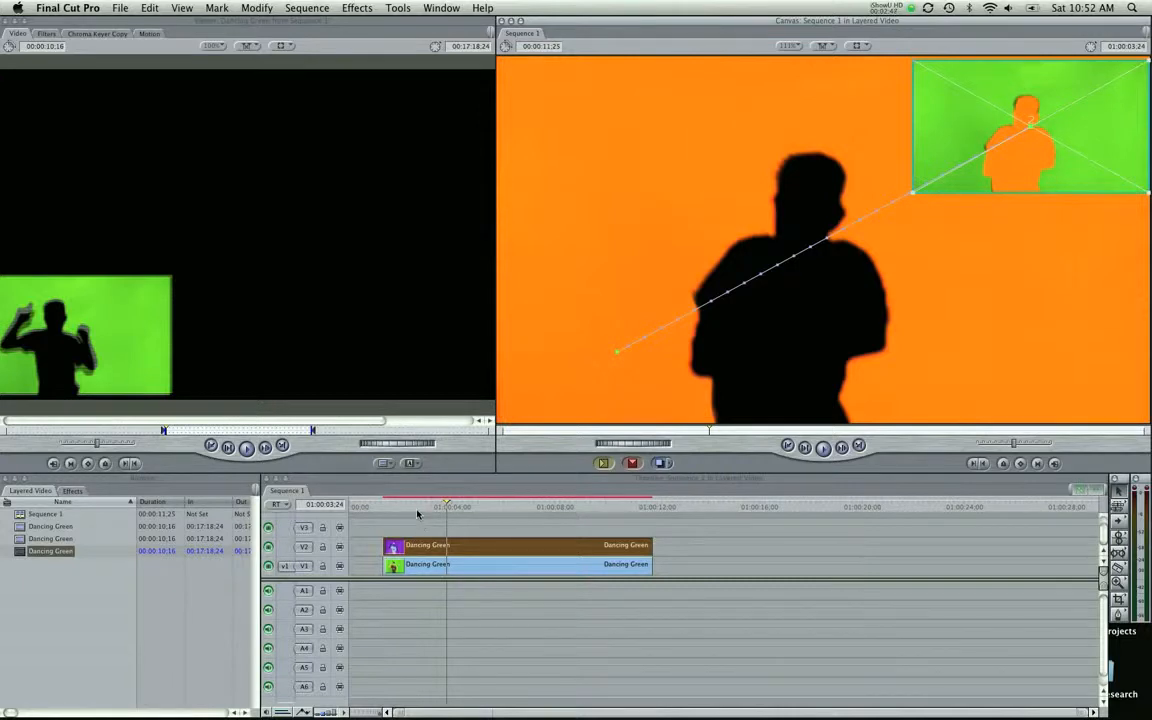
- Show the V2 clip's motion parameters in the Viewer and enlarge the clip to a scale of about 39.78 at 01:00:04;15
left_click_drag(420, 509, 466, 511)
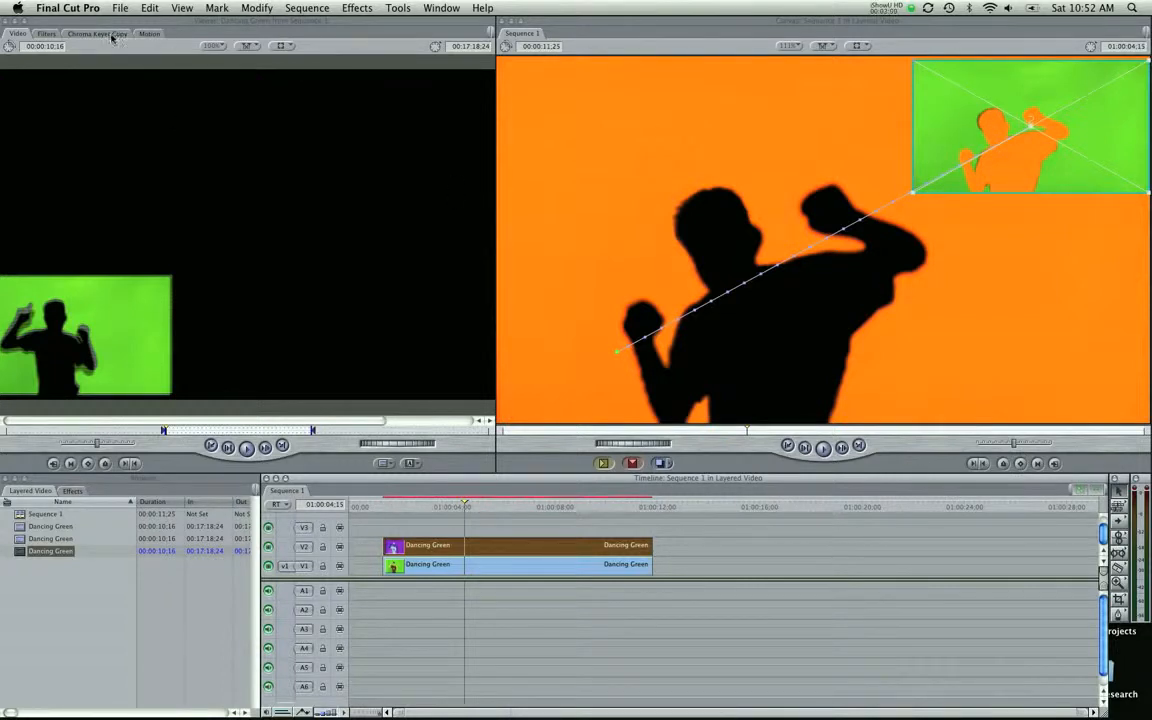
double_click(432, 547)
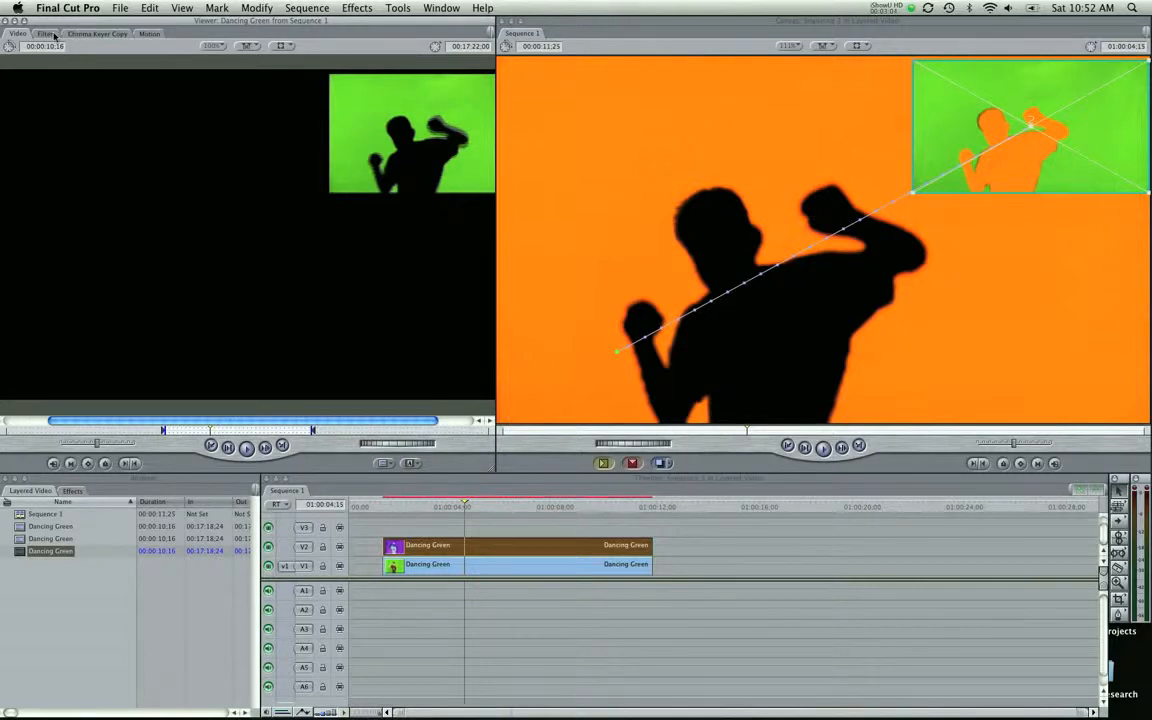
left_click(150, 34)
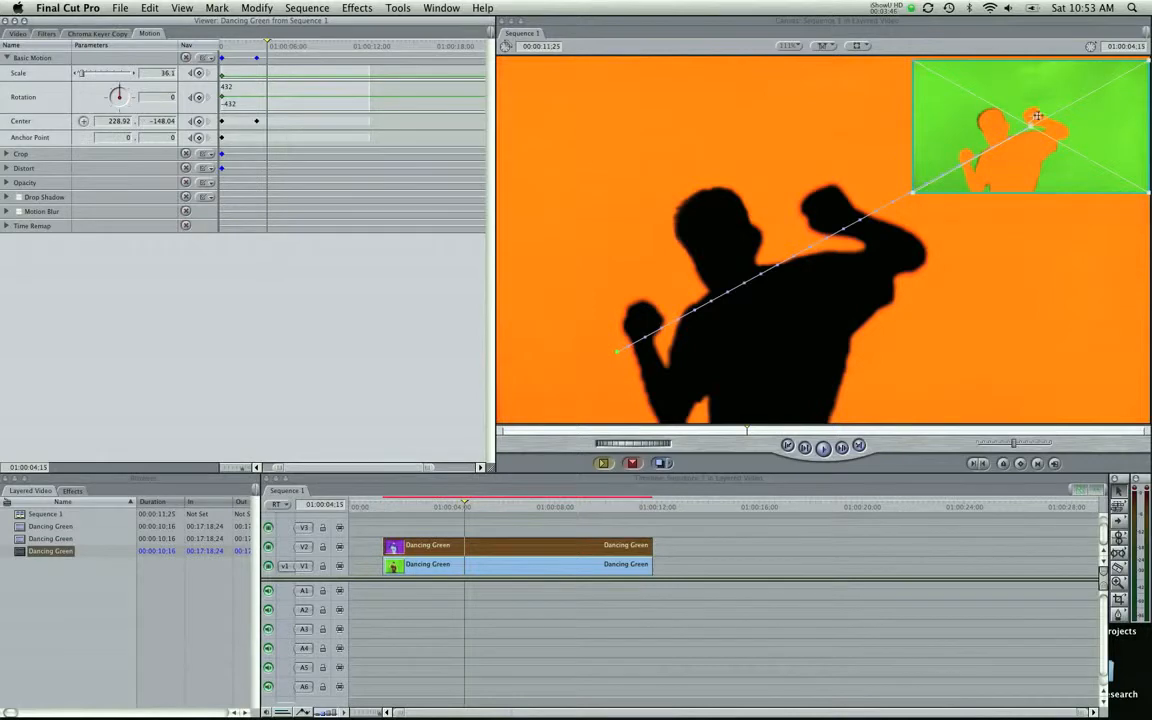
left_click_drag(913, 60, 900, 56)
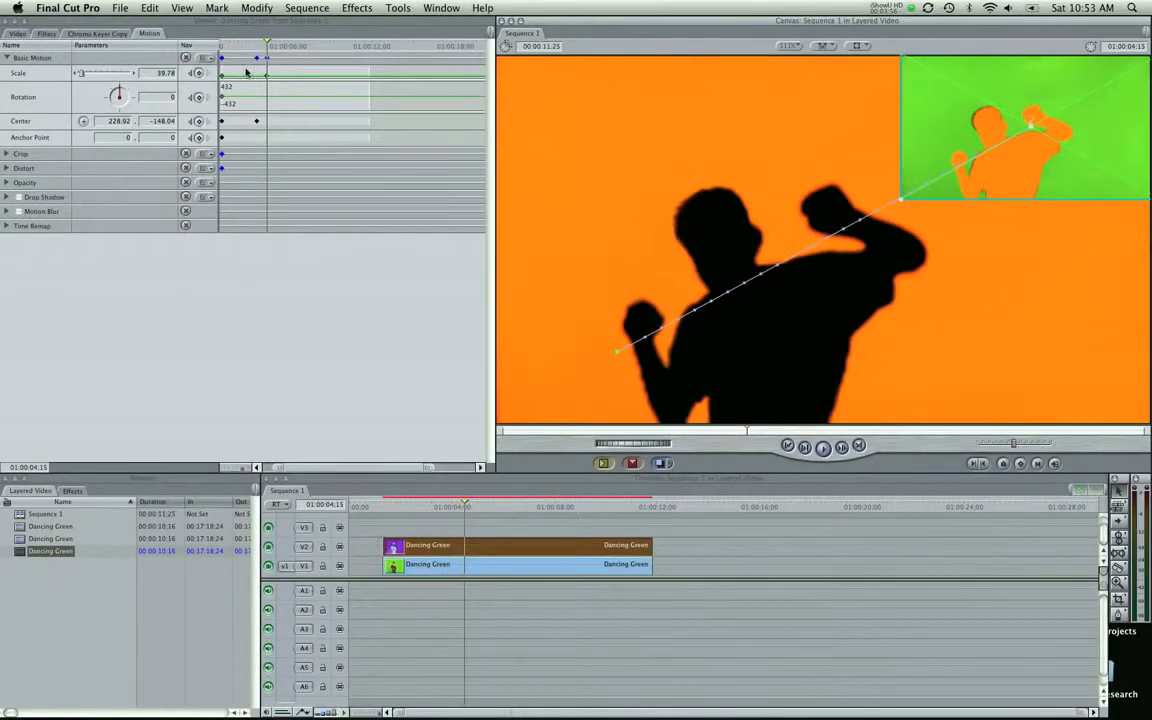
- At 01:00:07;00, enlarge the V2 clip to a scale of about 127.75 and center it at about 27.2, 29.61
mouse_move(519, 512)
left_mouse_down()
mouse_move(569, 510)
mouse_move(386, 520)
mouse_move(529, 510)
left_mouse_up()
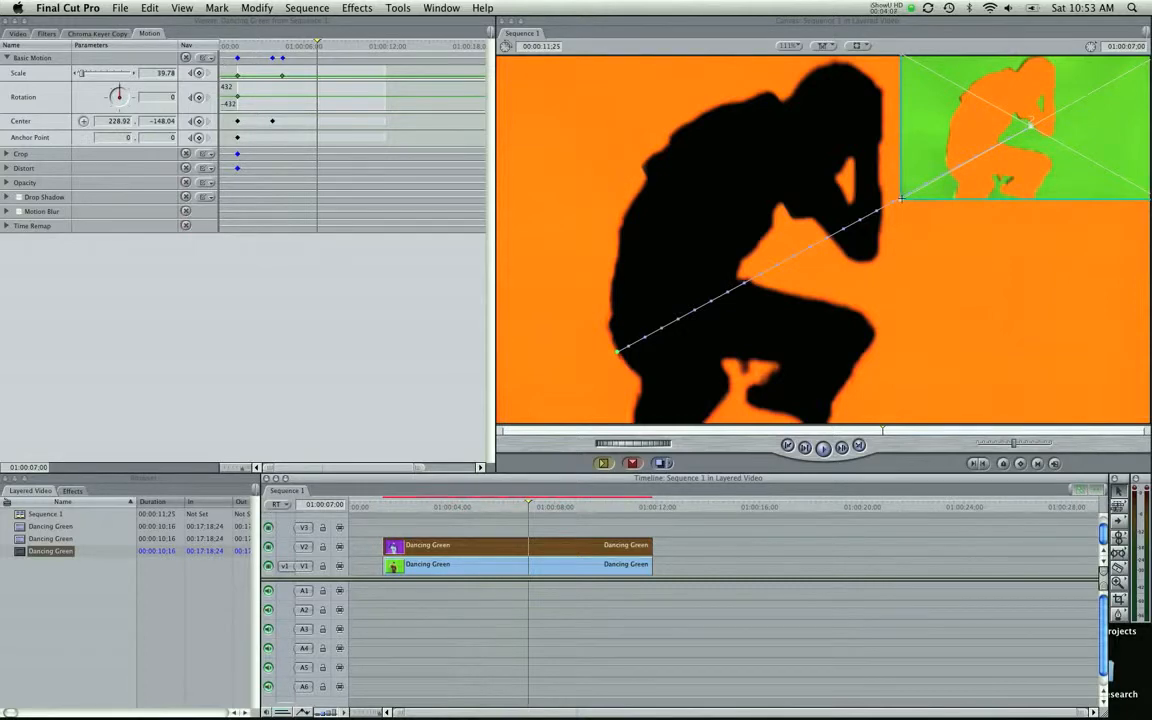
left_click_drag(900, 199, 678, 394)
left_click_drag(627, 229, 505, 297)
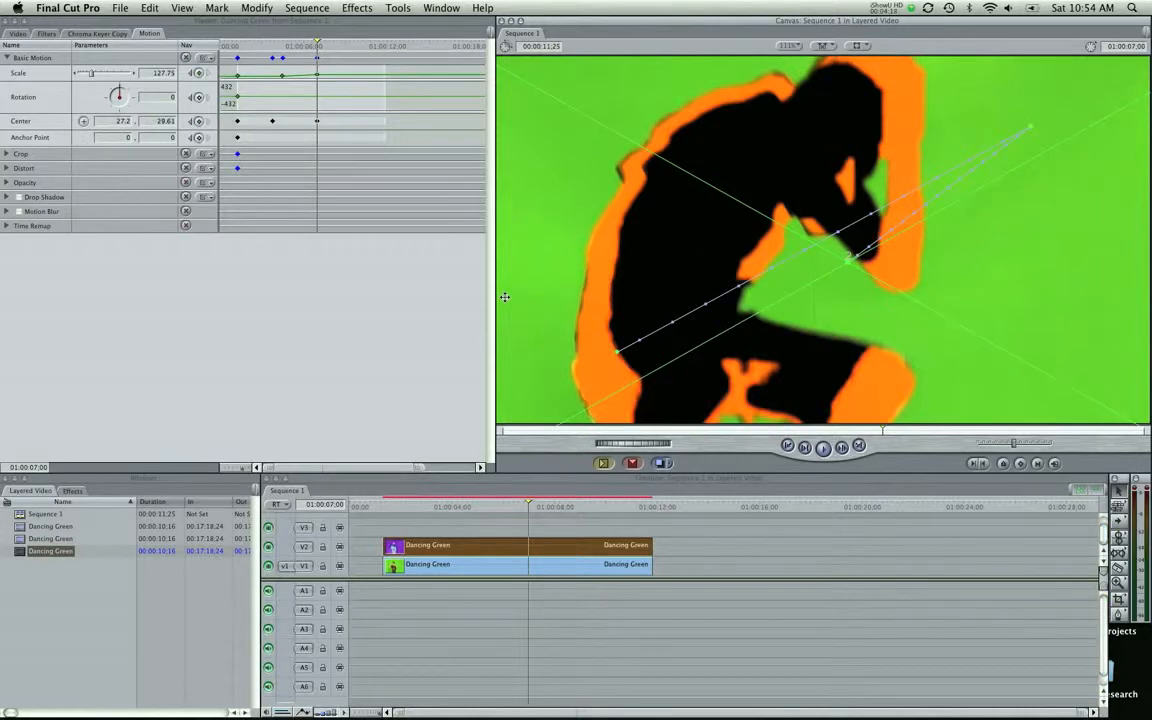
left_click_drag(447, 517, 384, 505)
left_click(395, 528)
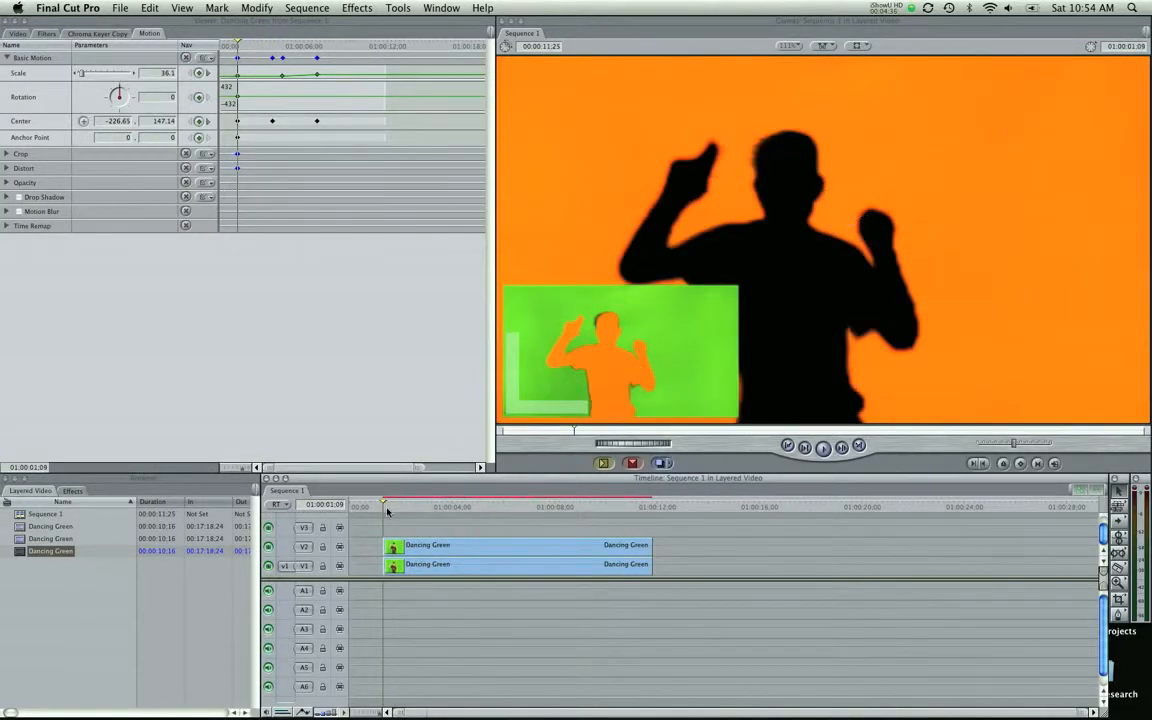
- Replace the animated V2 clip with a fresh Dancing Green clip aligned above the V1 clip, and park the playhead at 01:00:02;03
left_click(644, 326)
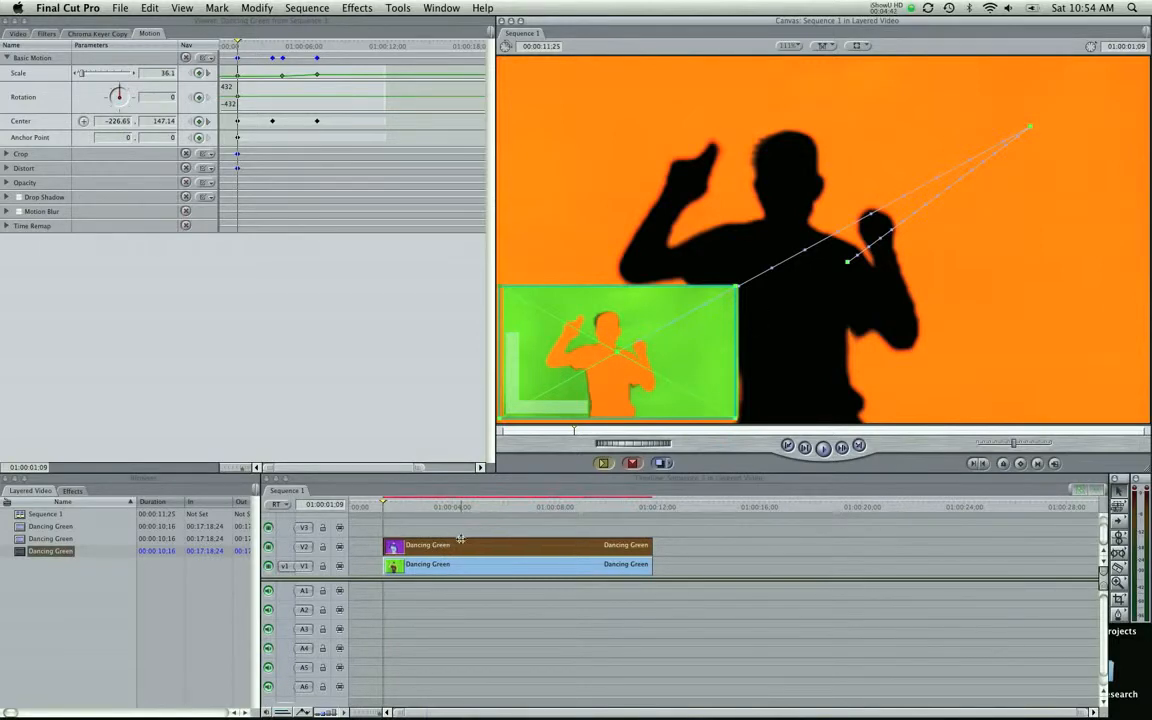
left_click(460, 545)
key("Delete")
left_click_drag(43, 545, 393, 556)
left_click(404, 510)
left_click(790, 214)
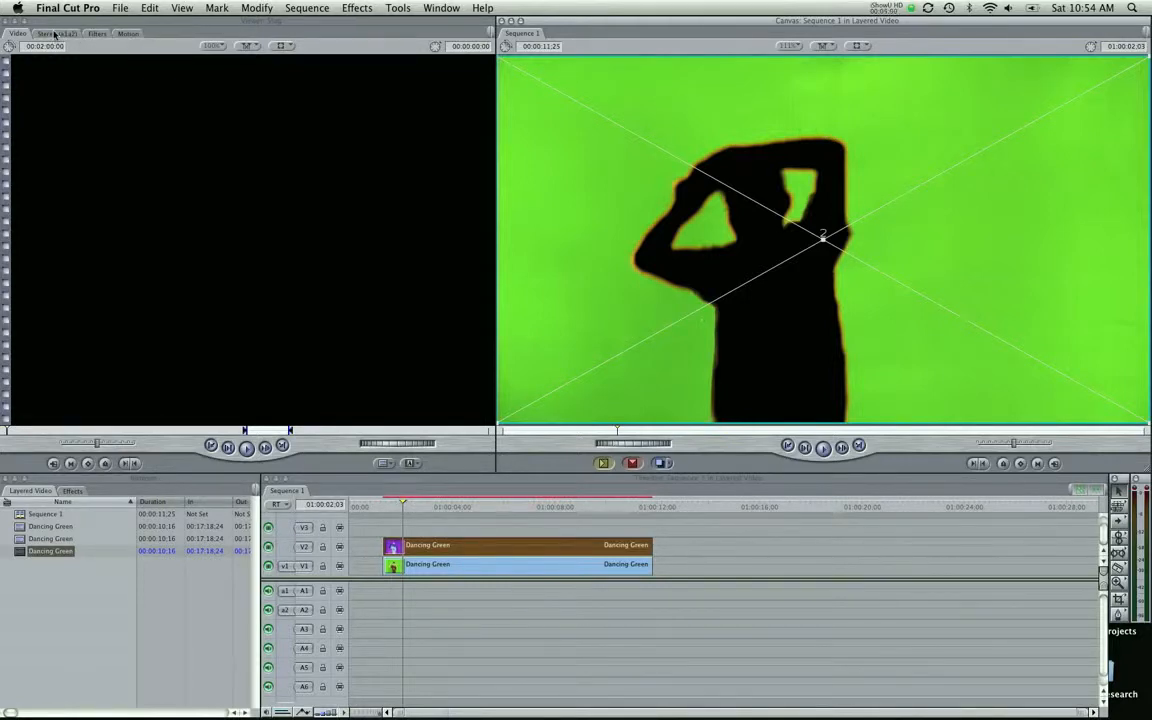
- Shift the V2 clip left to a center of about -136.75, 2.69 and crop its right side by about 29
double_click(462, 546)
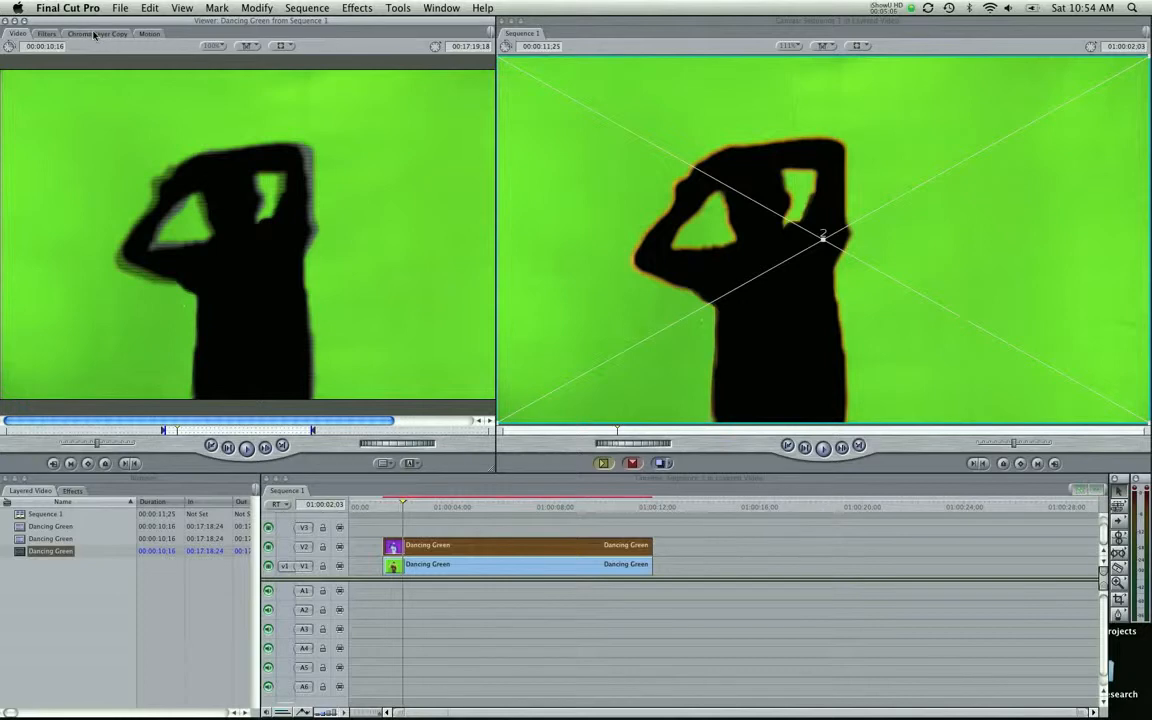
left_click(147, 34)
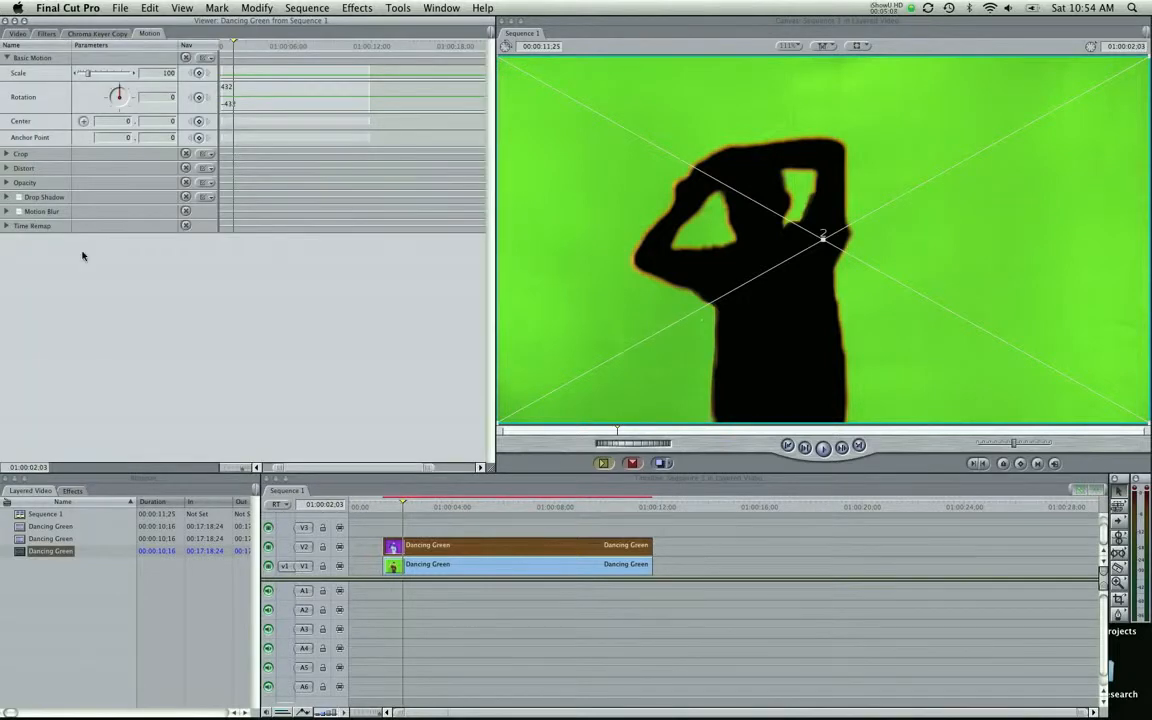
left_click(7, 154)
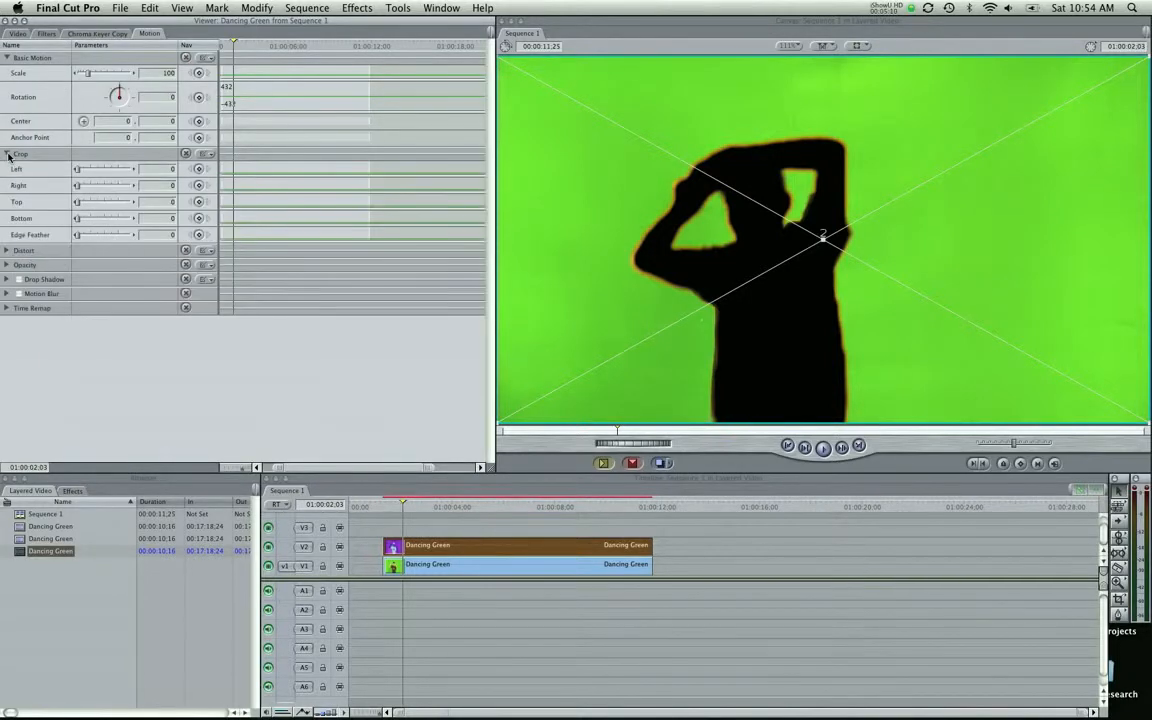
left_click_drag(828, 159, 720, 162)
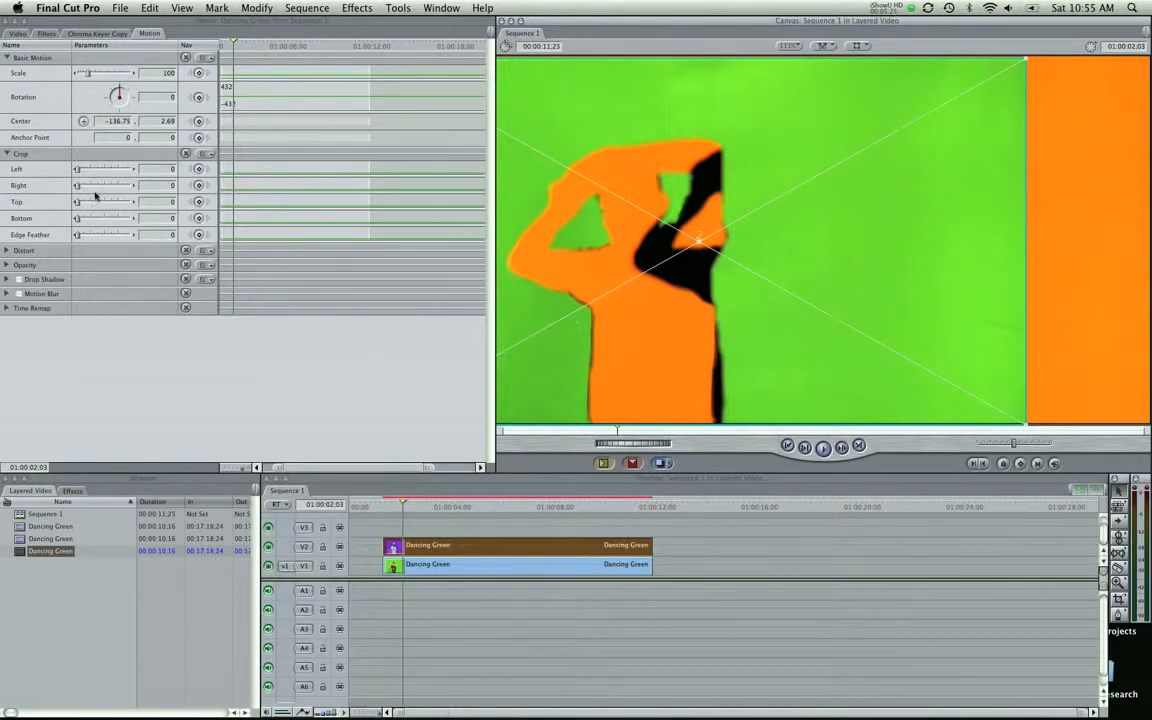
left_click_drag(85, 188, 93, 188)
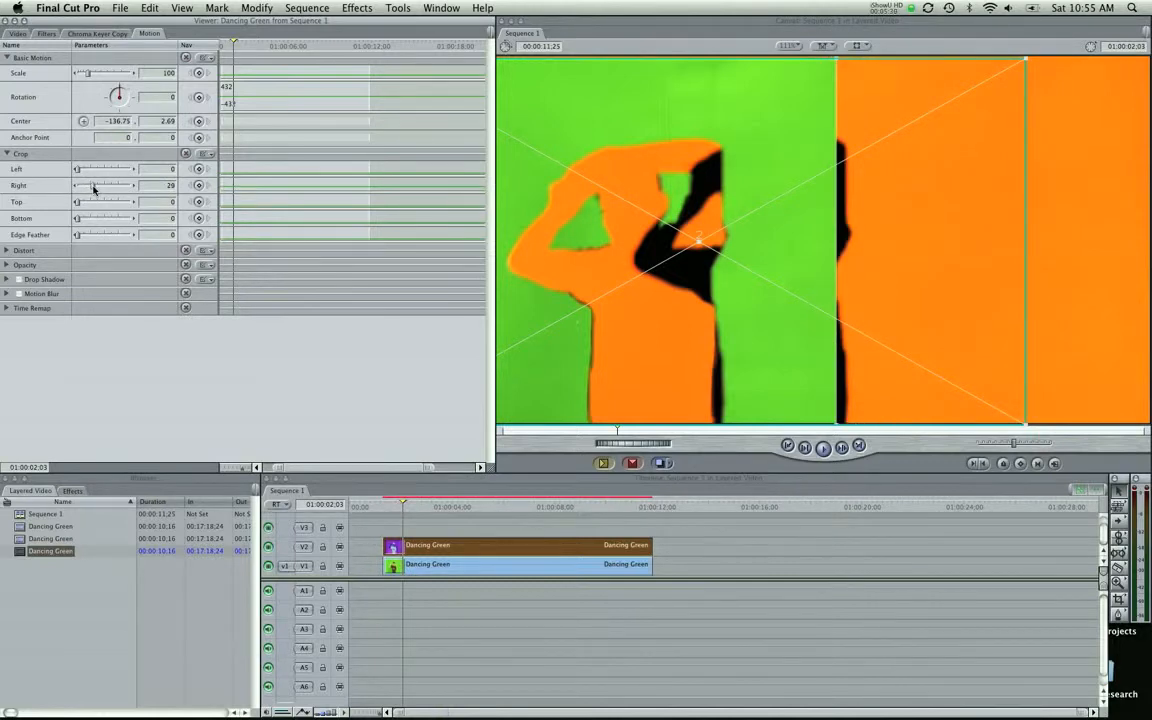
- Show the V1 clip's crop parameters and crop its left side by 53
double_click(458, 568)
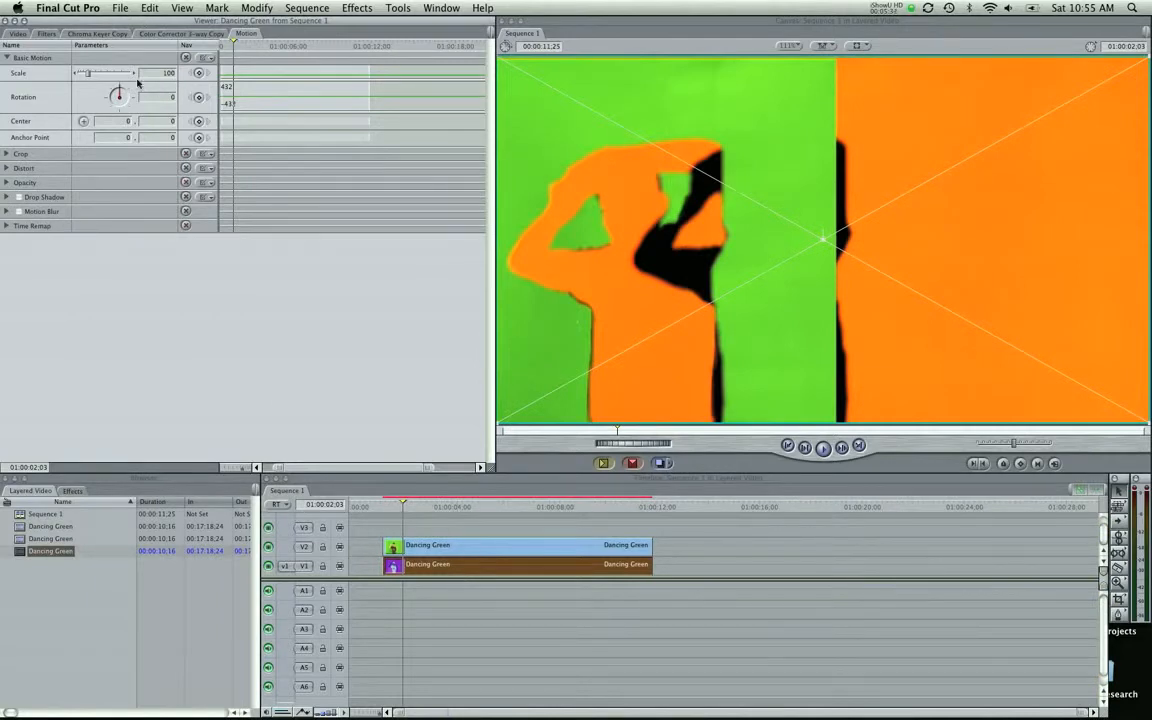
left_click(5, 155)
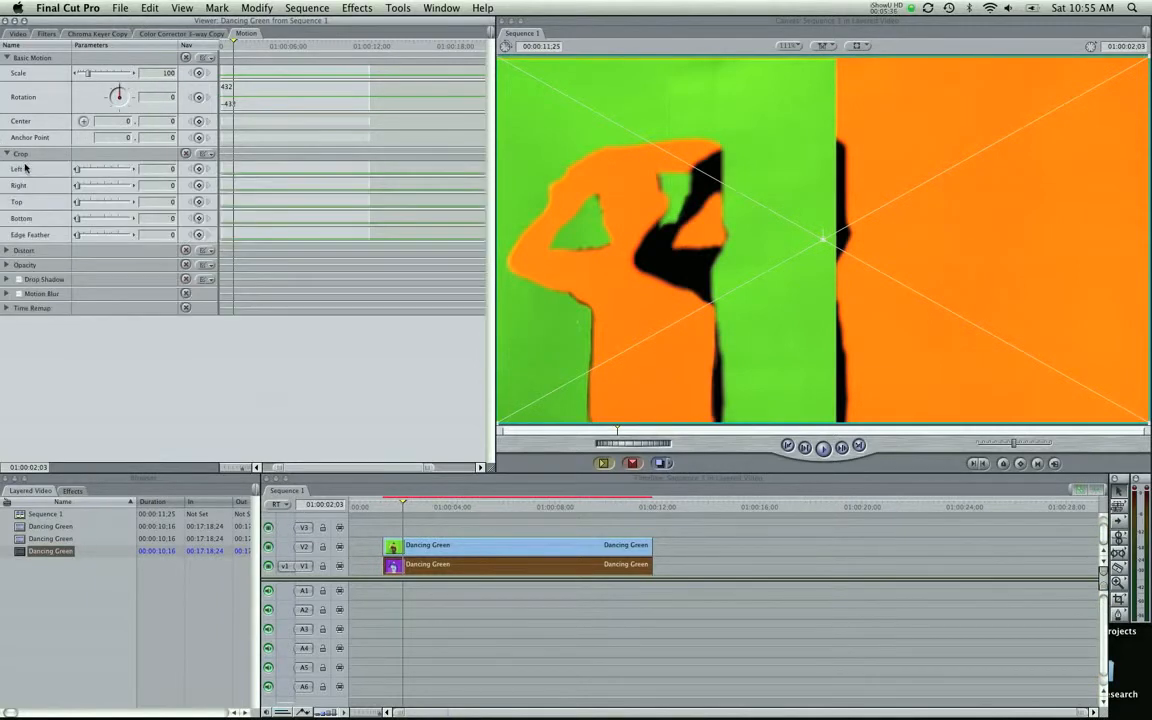
left_click_drag(77, 169, 106, 172)
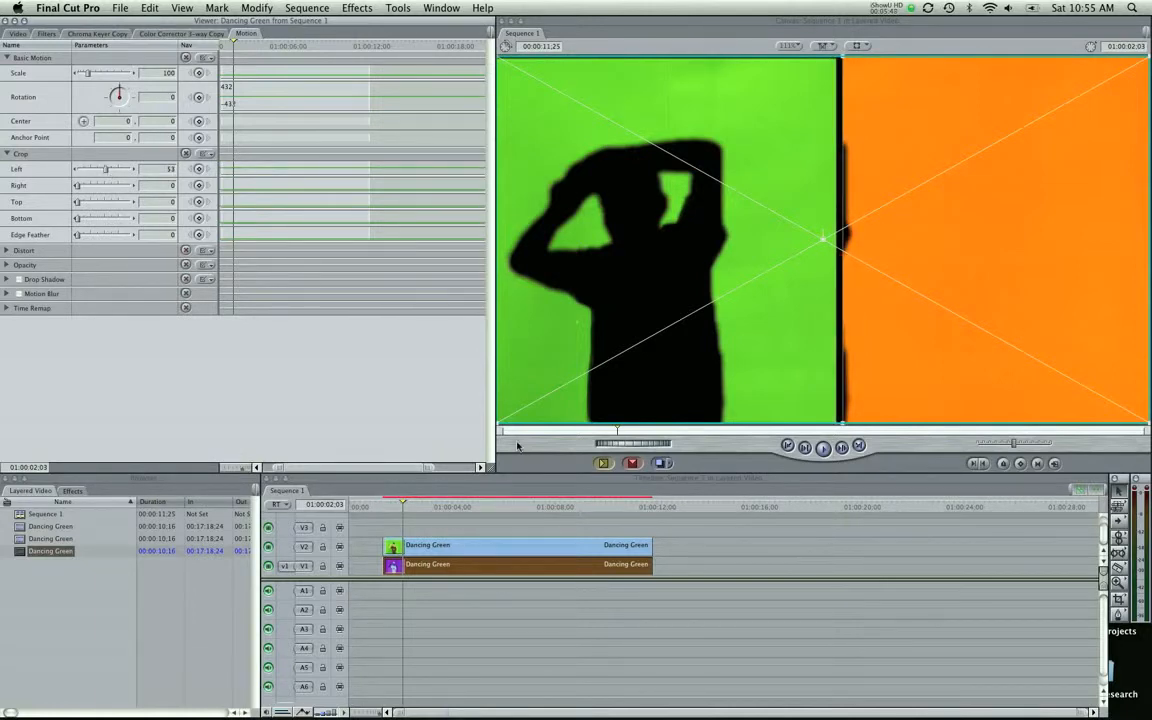
- At 01:00:08;28, shift the V1 clip right to a center of about 296.16, -1.79 and reduce its left crop to 10
left_click(578, 506)
left_click_drag(991, 264, 1151, 276)
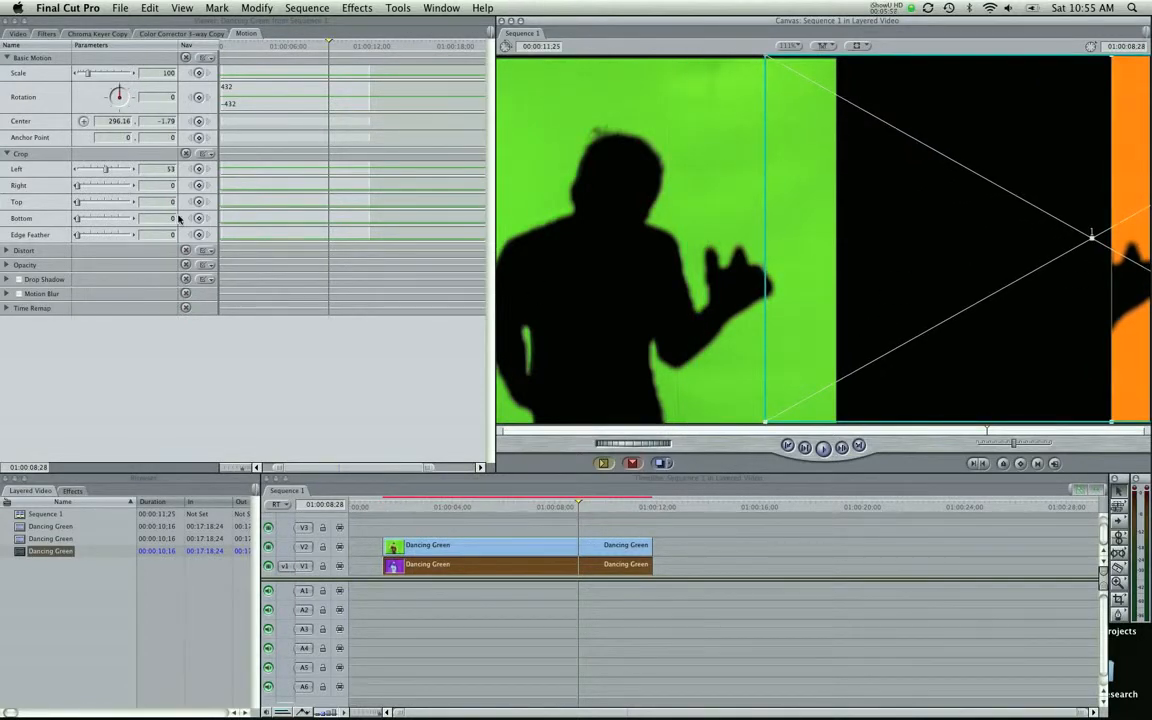
mouse_move(103, 172)
left_mouse_down()
mouse_move(72, 170)
mouse_move(83, 171)
left_mouse_up()
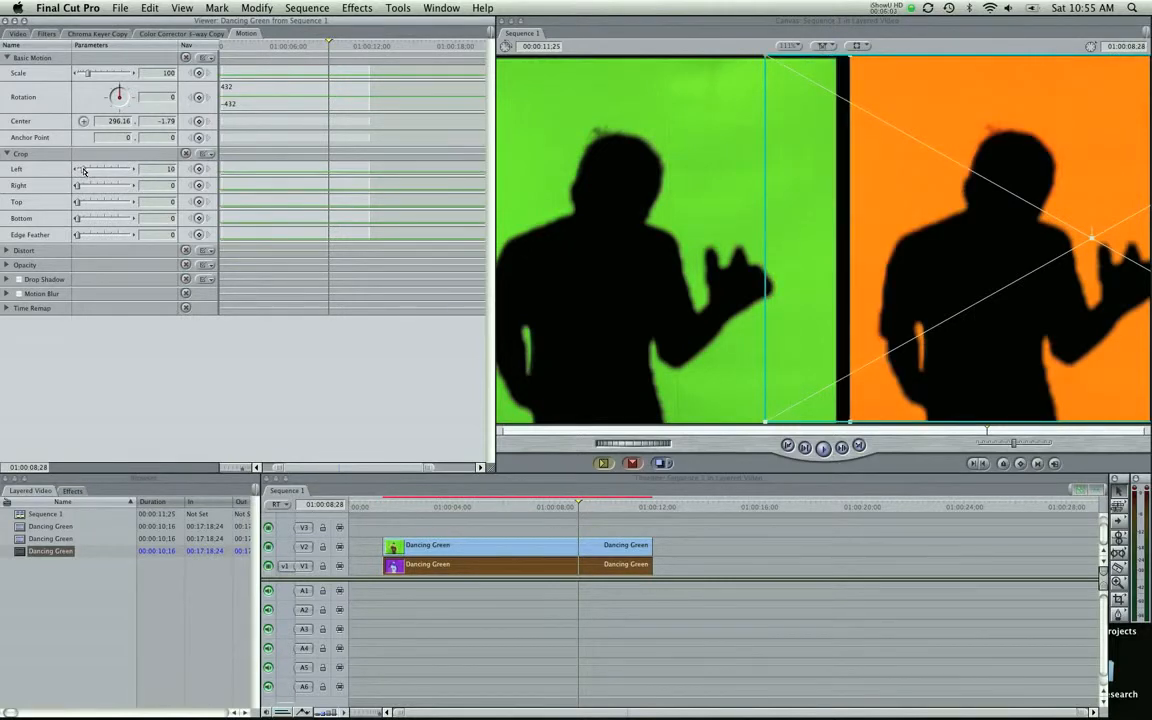
- Deselect the clips and scrub the sequence back to 01:00:03;02 to review the split screen
left_click(665, 148)
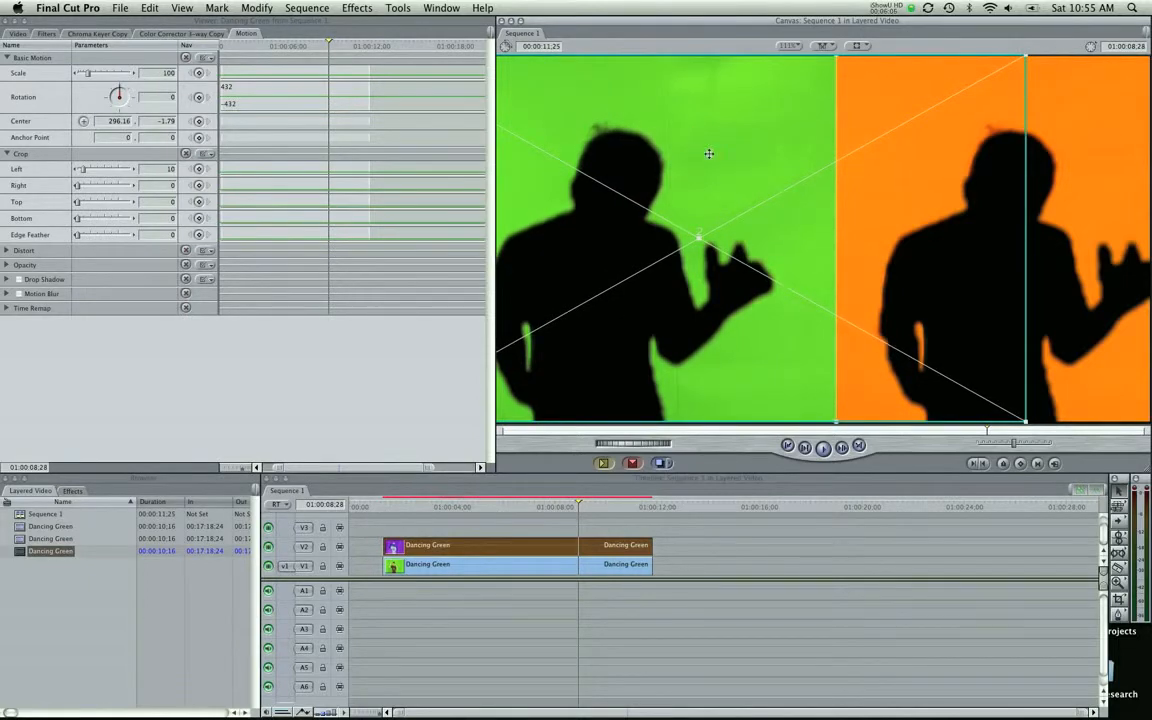
left_click(811, 567)
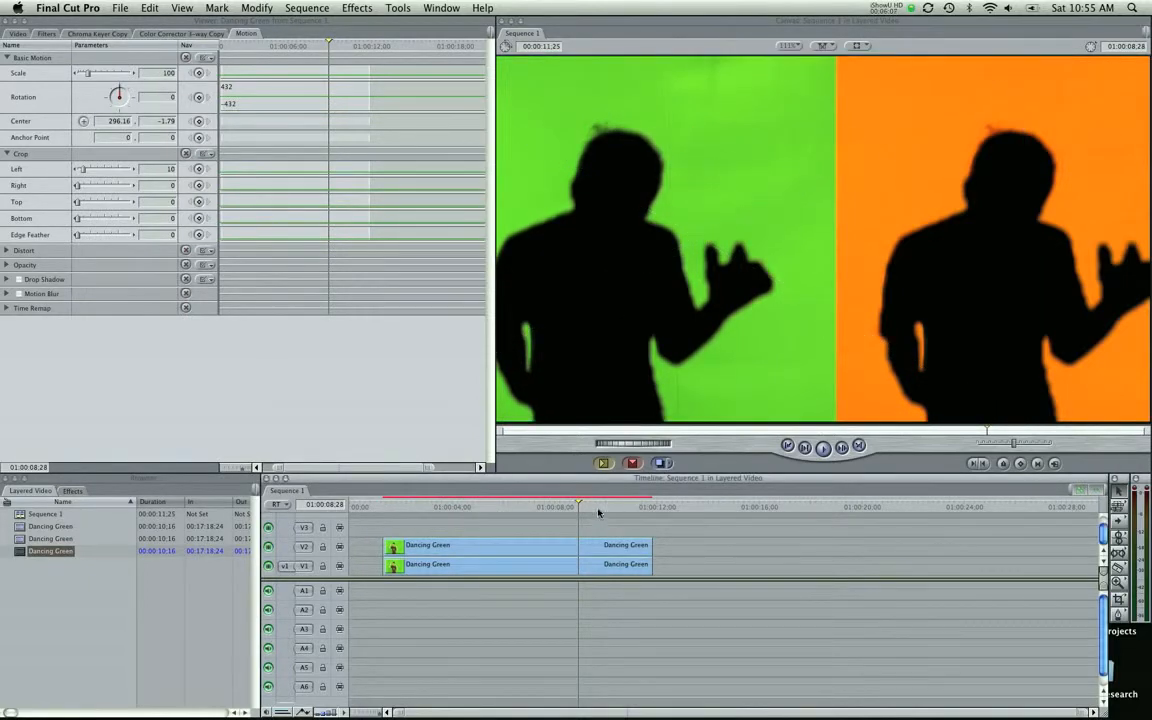
left_click_drag(598, 512, 428, 528)
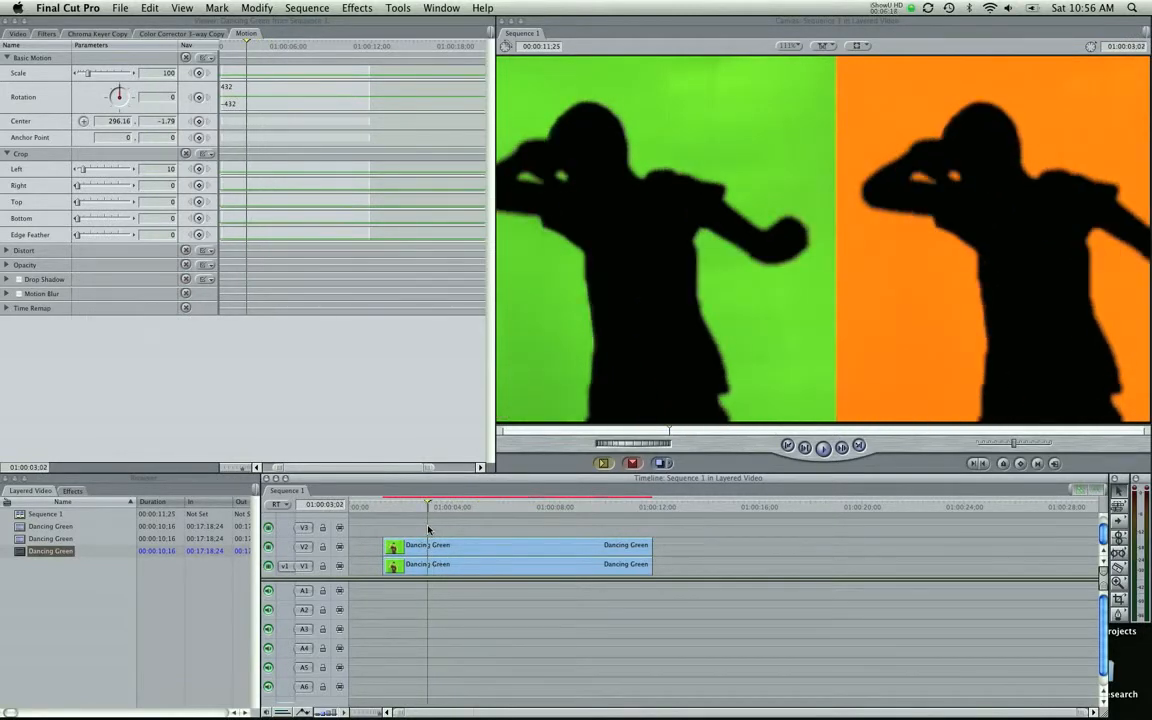